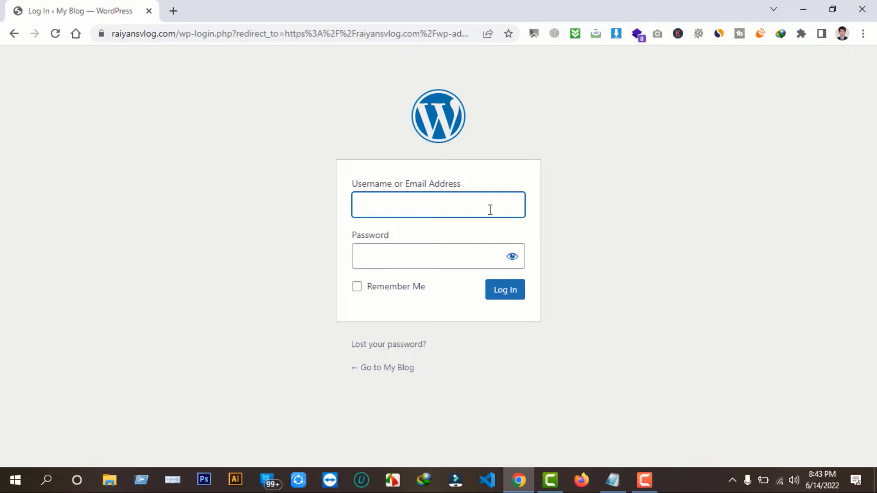
Clean up the saved login notes and select the stored password line to copy
{"action": "left_click", "coordinate": [612, 479]}
{"action": "left_click", "coordinate": [262, 229]}
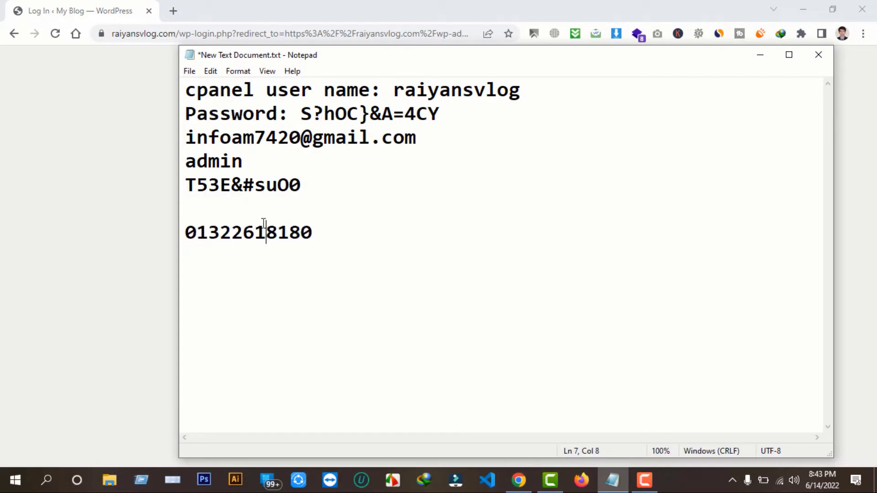
{"action": "left_click_drag", "start_coordinate": [314, 231], "coordinate": [178, 237]}
{"action": "key", "text": "Delete"}
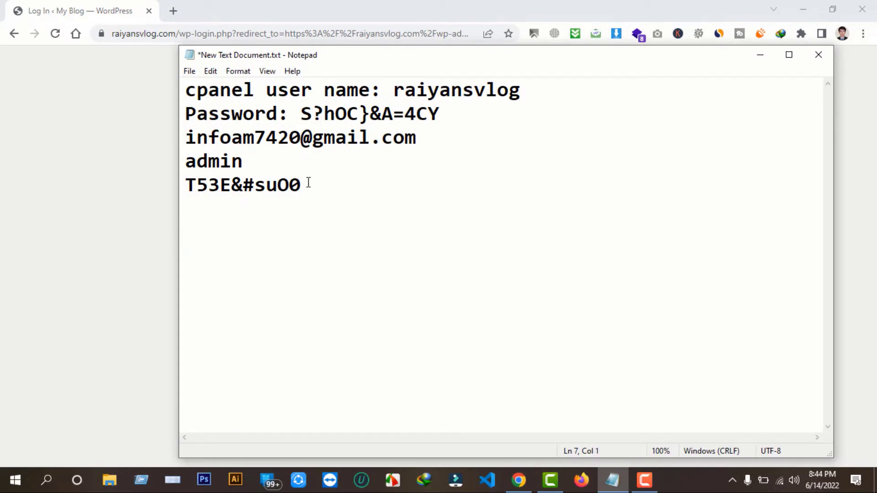
{"action": "left_click_drag", "start_coordinate": [318, 185], "coordinate": [188, 198]}
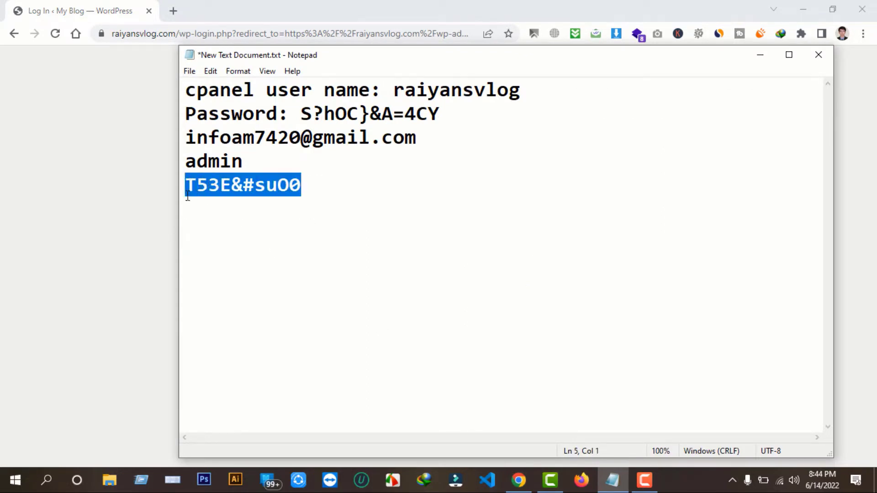
{"action": "left_click", "coordinate": [613, 487]}
Log in to WordPress as admin with the pasted password
{"action": "left_click", "coordinate": [428, 214]}
{"action": "left_click", "coordinate": [398, 257]}
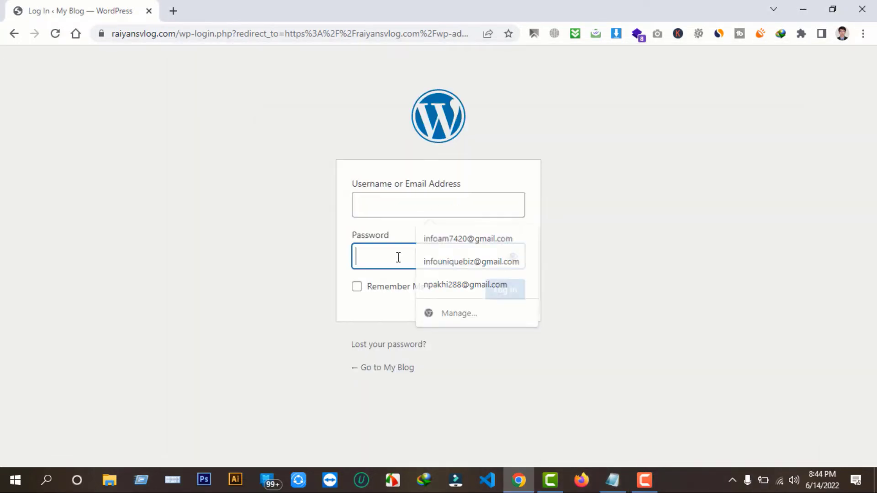
{"action": "key", "text": "ctrl+v"}
{"action": "left_click", "coordinate": [464, 205]}
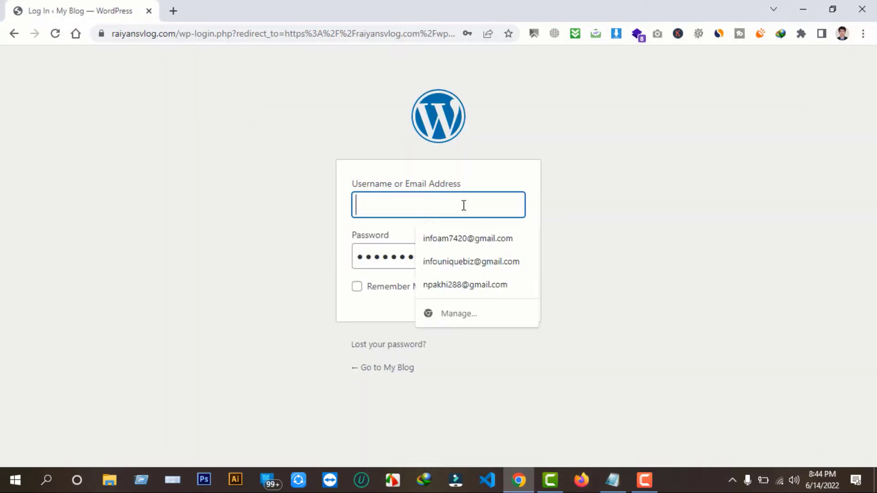
{"action": "type", "text": "admin"}
{"action": "left_click", "coordinate": [479, 241]}
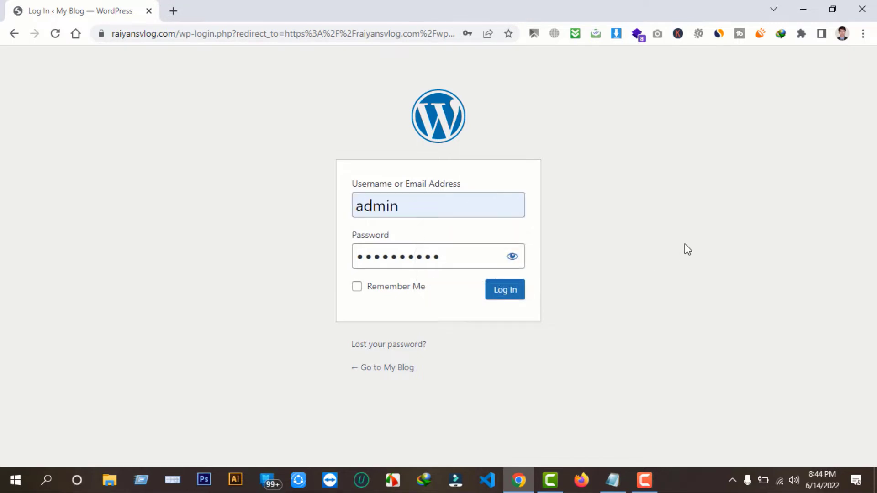
{"action": "left_click", "coordinate": [523, 290]}
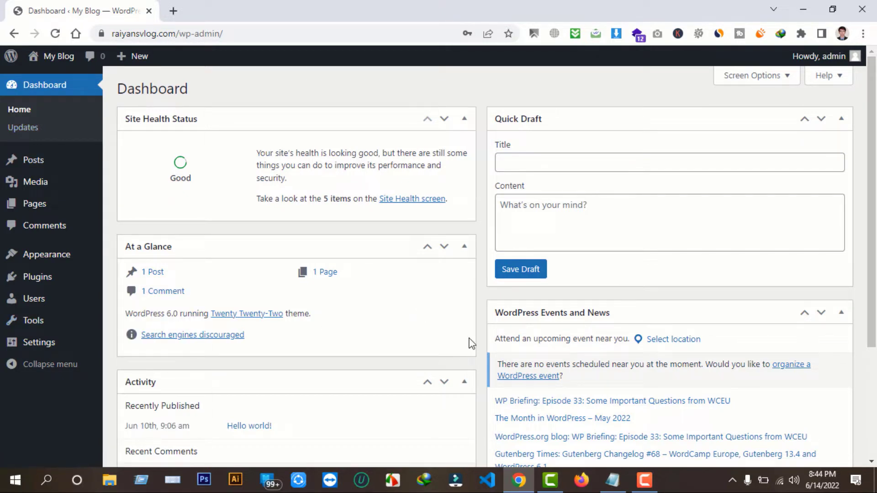
Open google.com in a new browser tab
{"action": "key", "text": "ctrl+t"}
{"action": "type", "text": "google.com"}
{"action": "key", "text": "Return"}
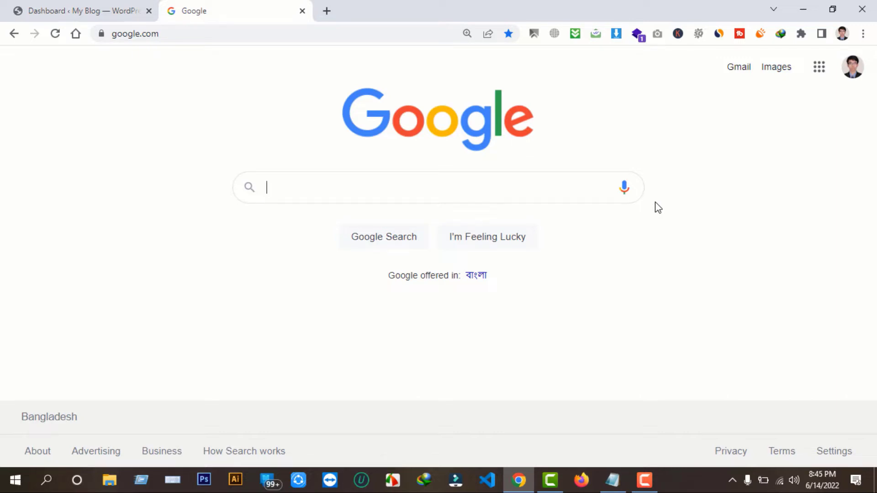
Search Google for 'news portal theme' and open the News Portal WordPress theme result
{"action": "type", "text": "new"}
{"action": "left_click", "coordinate": [311, 217]}
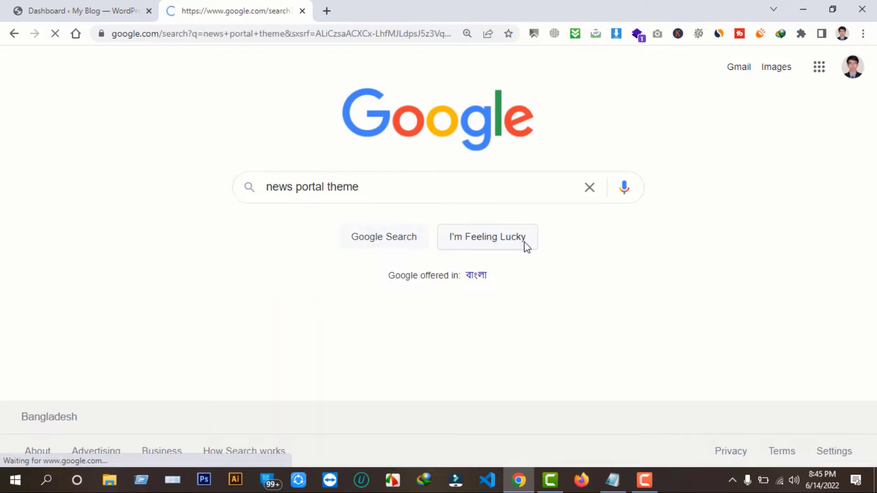
{"action": "scroll", "coordinate": [270, 313], "scroll_direction": "down", "scroll_amount": 3}
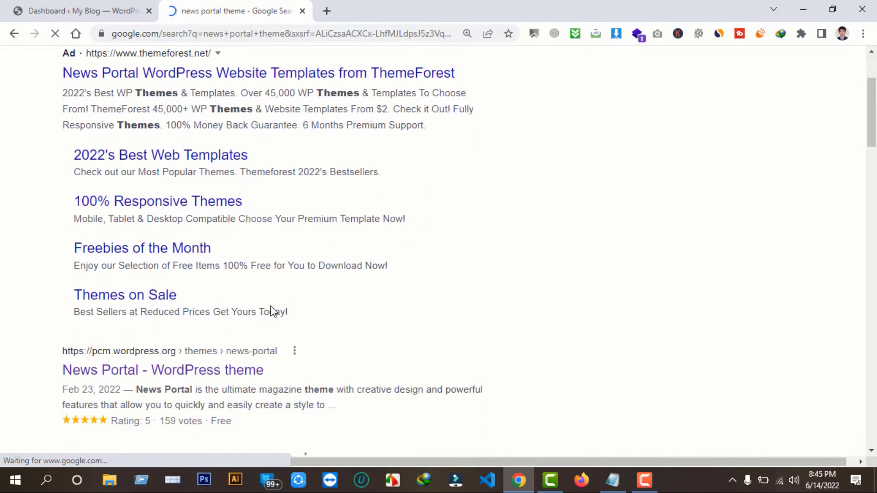
{"action": "scroll", "coordinate": [271, 312], "scroll_direction": "down", "scroll_amount": 1}
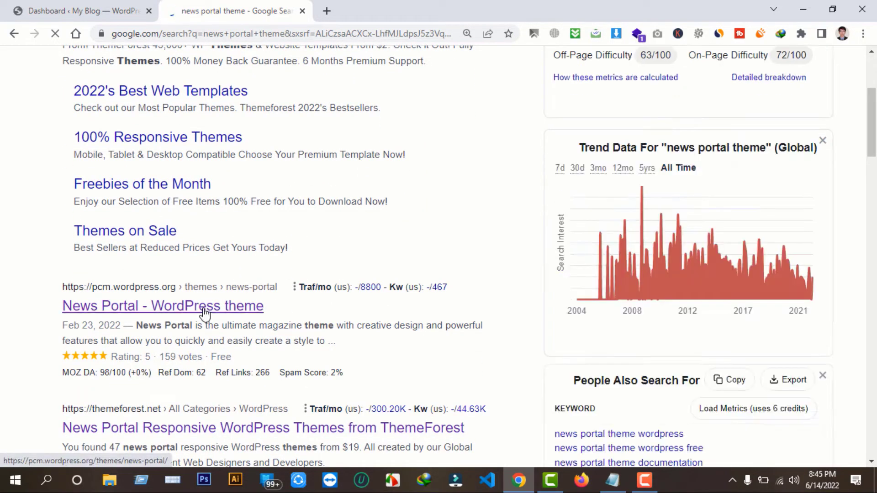
{"action": "left_click", "coordinate": [204, 314]}
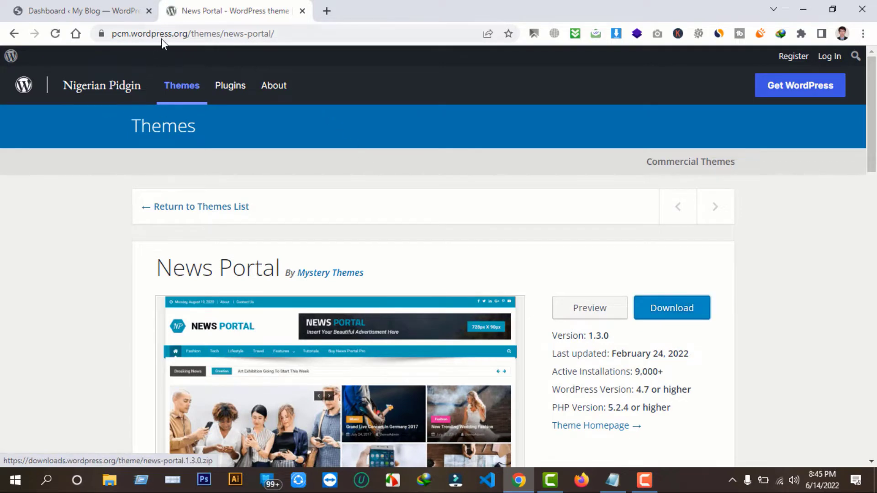
Download the News Portal theme zip from WordPress.org, then close that tab
{"action": "scroll", "coordinate": [470, 231], "scroll_direction": "down", "scroll_amount": 3}
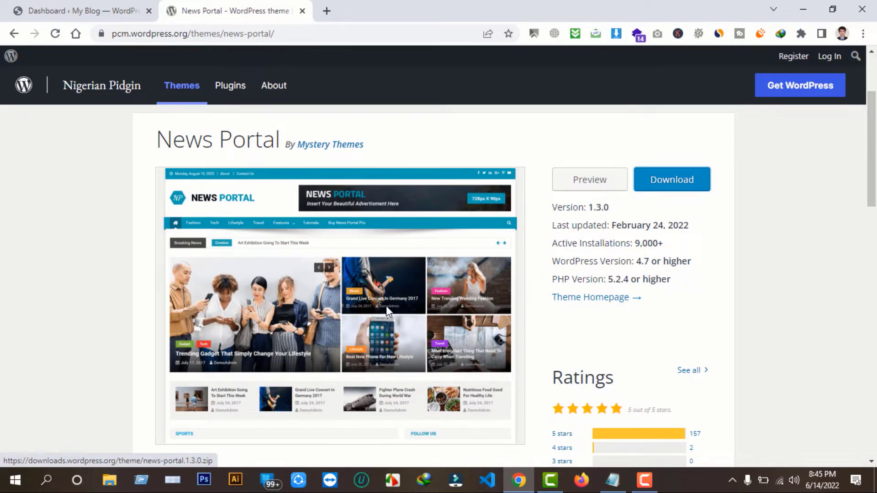
{"action": "scroll", "coordinate": [456, 288], "scroll_direction": "up", "scroll_amount": 1}
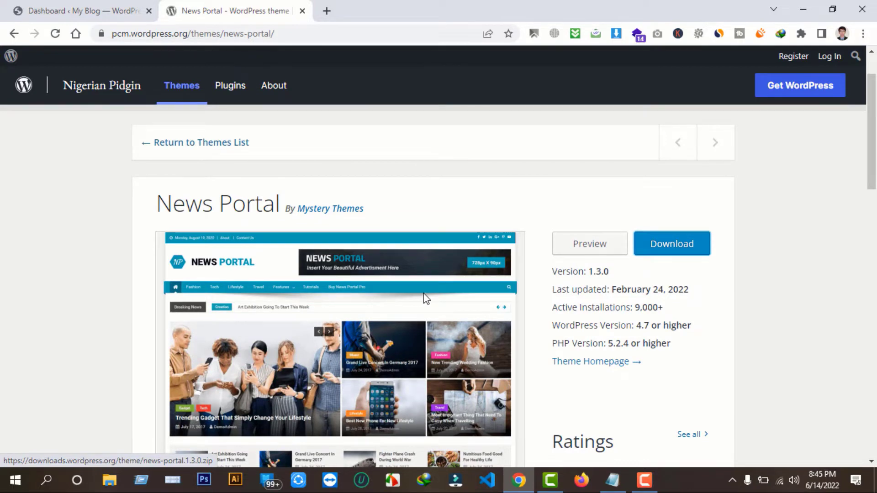
{"action": "left_click", "coordinate": [670, 249]}
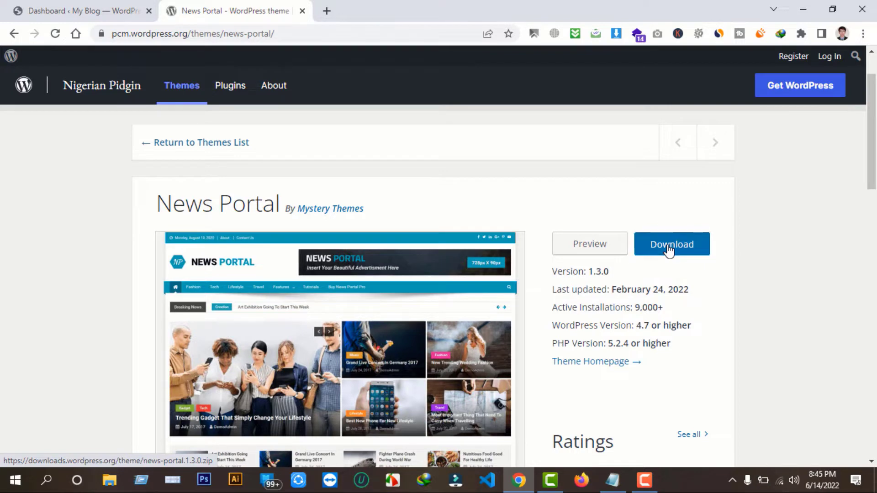
{"action": "left_click", "coordinate": [435, 297]}
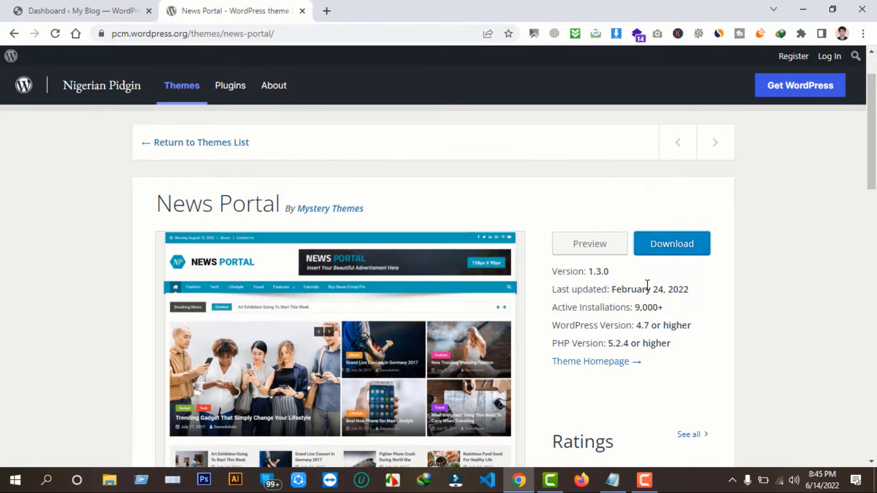
{"action": "left_click", "coordinate": [539, 283]}
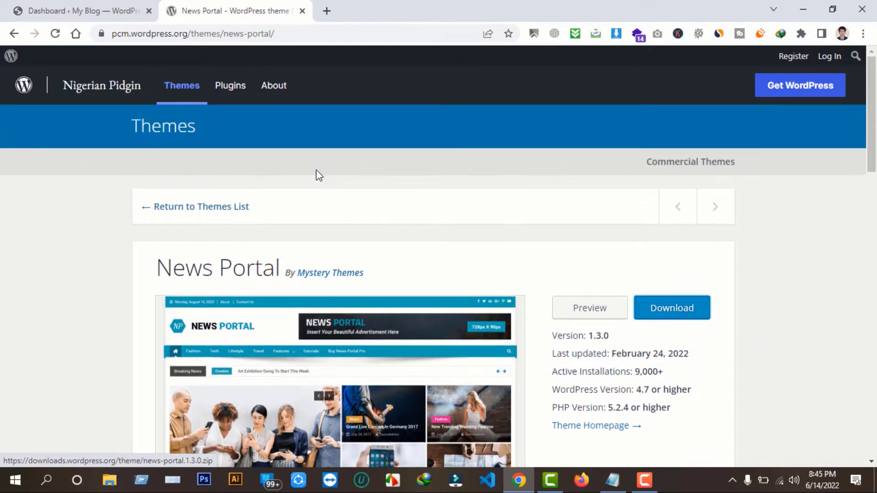
{"action": "left_click", "coordinate": [302, 11]}
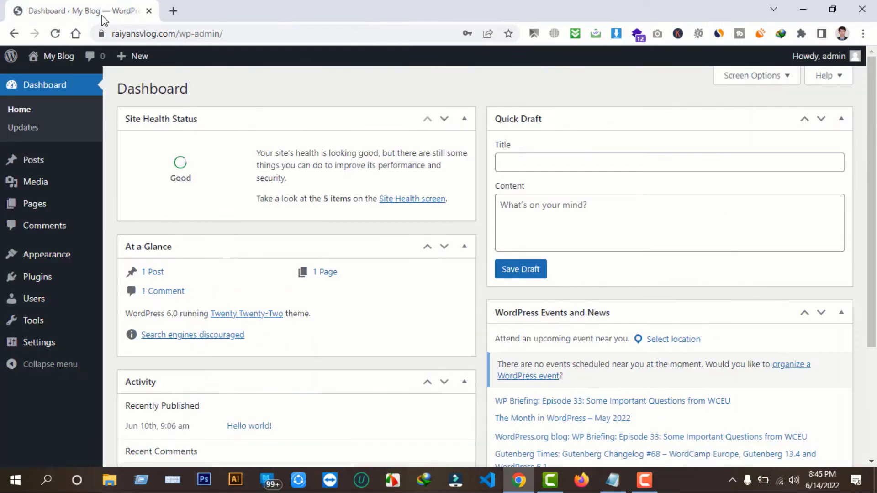
Open the My Blog front page in a second tab and return to the dashboard
{"action": "middle_click", "coordinate": [51, 57]}
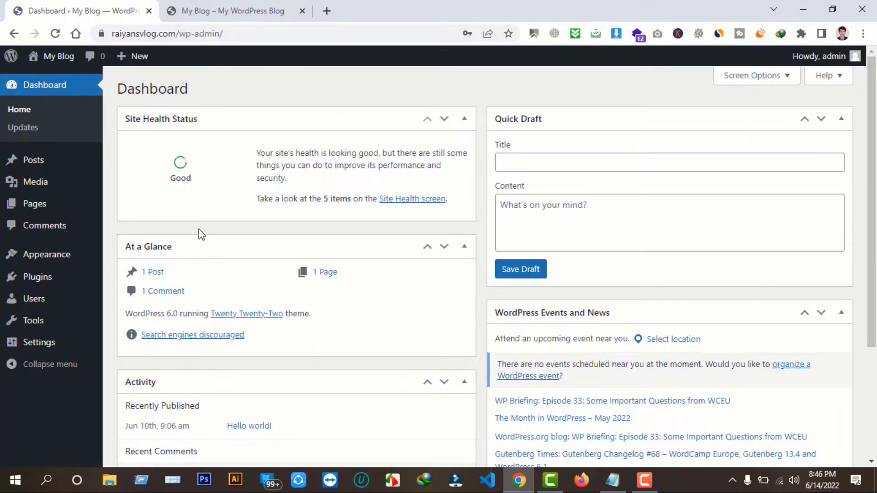
{"action": "left_click", "coordinate": [230, 11]}
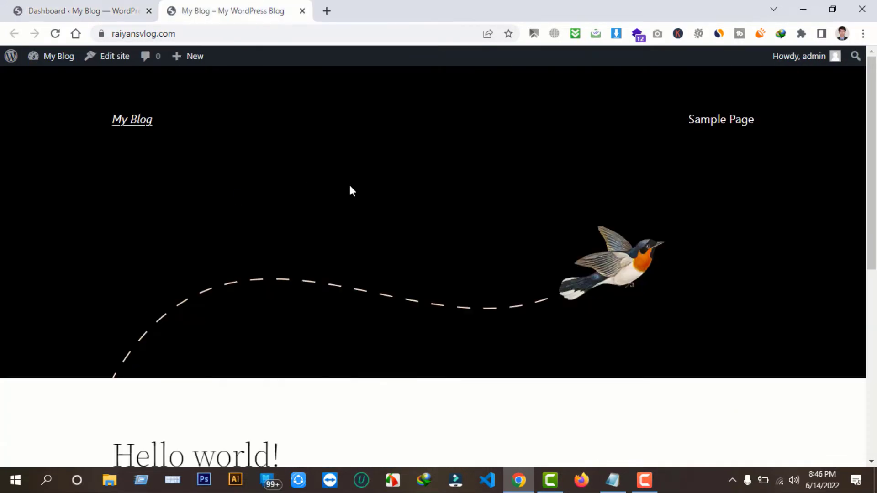
{"action": "left_click", "coordinate": [103, 9]}
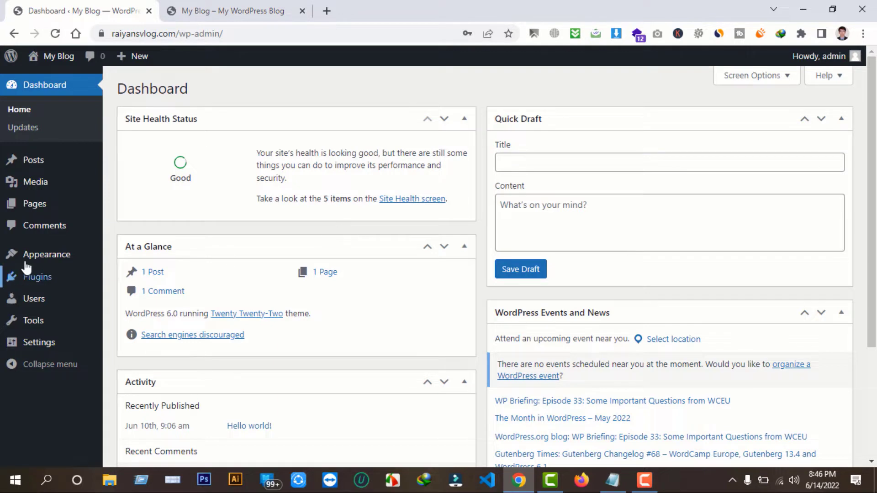
Go to Appearance > Themes, then check the site's front-page tab
{"action": "mouse_move", "coordinate": [40, 258]}
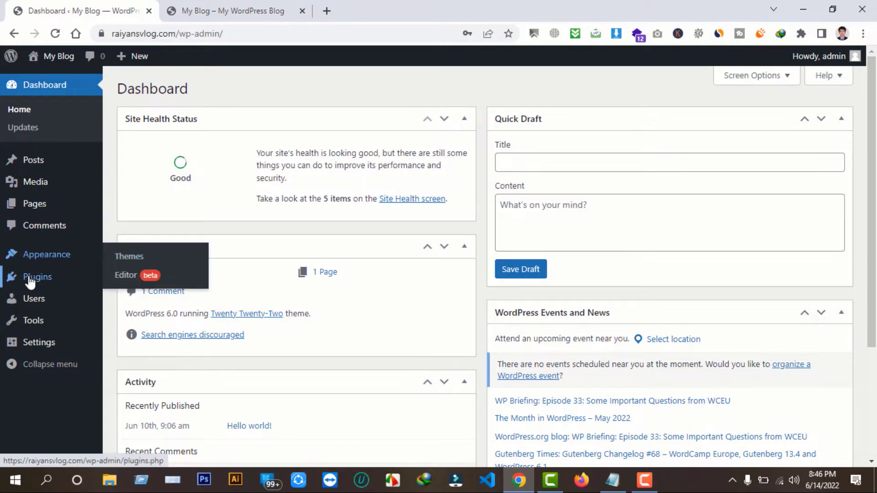
{"action": "left_click", "coordinate": [49, 256]}
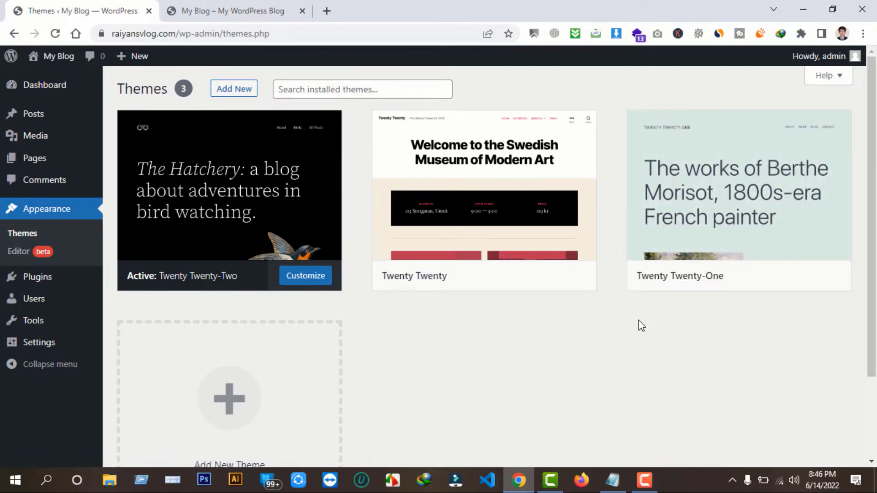
{"action": "key", "text": "ctrl+Tab"}
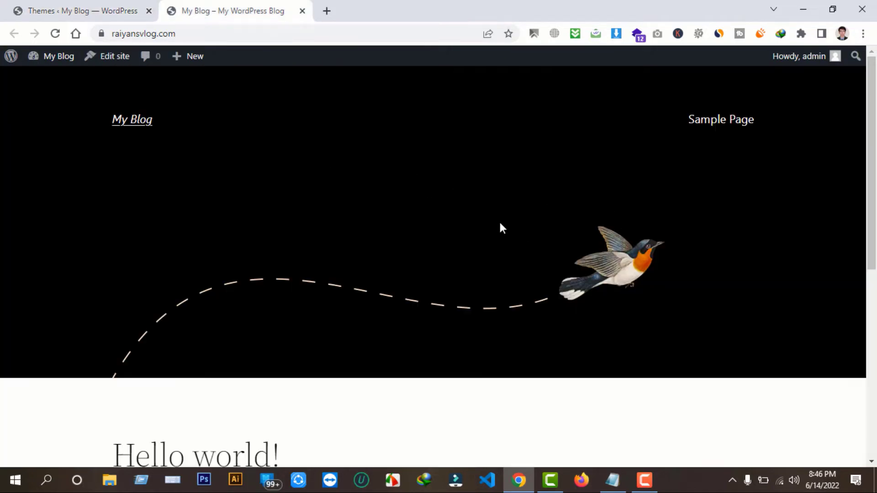
{"action": "scroll", "coordinate": [502, 227], "scroll_direction": "down", "scroll_amount": 3}
{"action": "scroll", "coordinate": [503, 281], "scroll_direction": "up", "scroll_amount": 3}
Delete the Twenty Twenty and Twenty Twenty-One themes from their Theme Details
{"action": "left_click", "coordinate": [62, 7]}
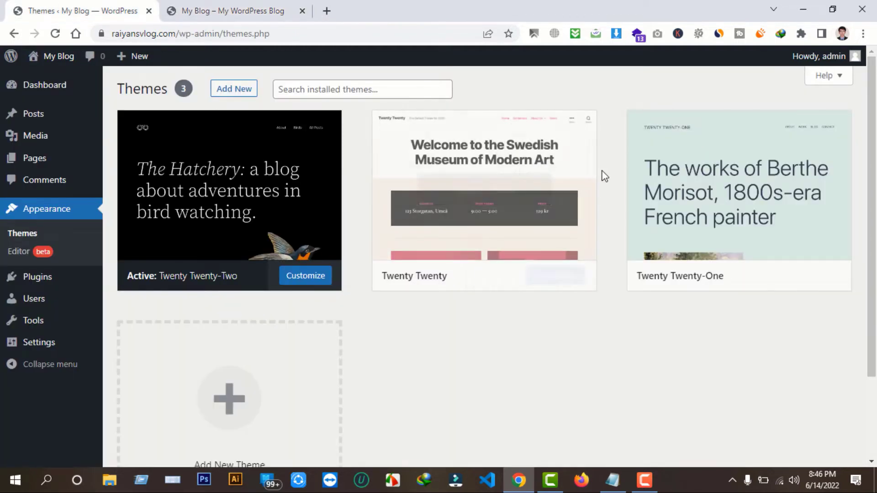
{"action": "left_click", "coordinate": [587, 161]}
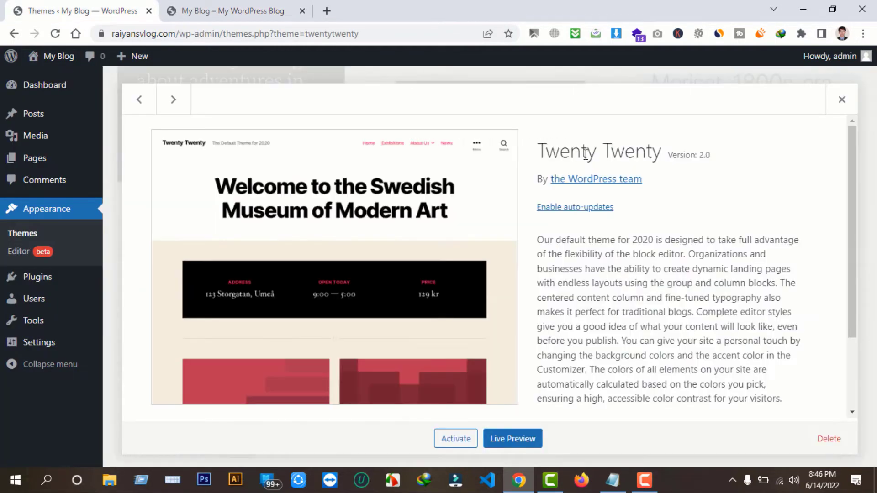
{"action": "left_click", "coordinate": [832, 441]}
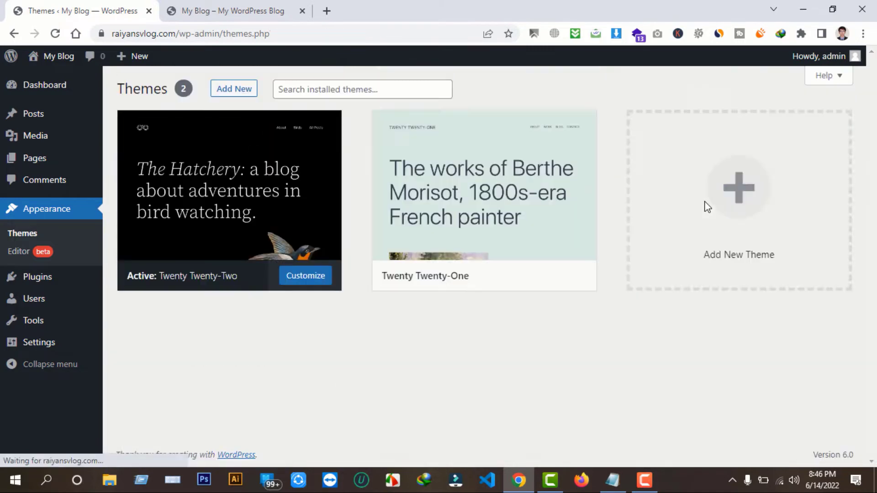
{"action": "left_click", "coordinate": [503, 143]}
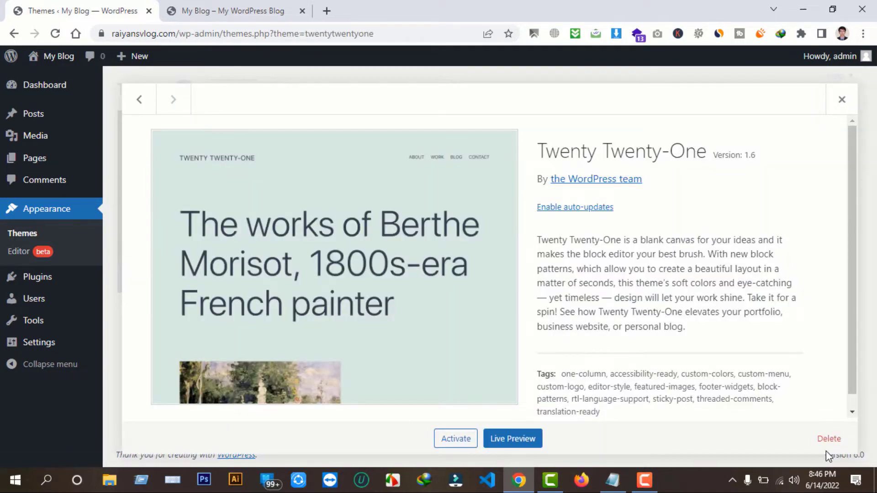
{"action": "left_click", "coordinate": [829, 440]}
{"action": "key", "text": "Return"}
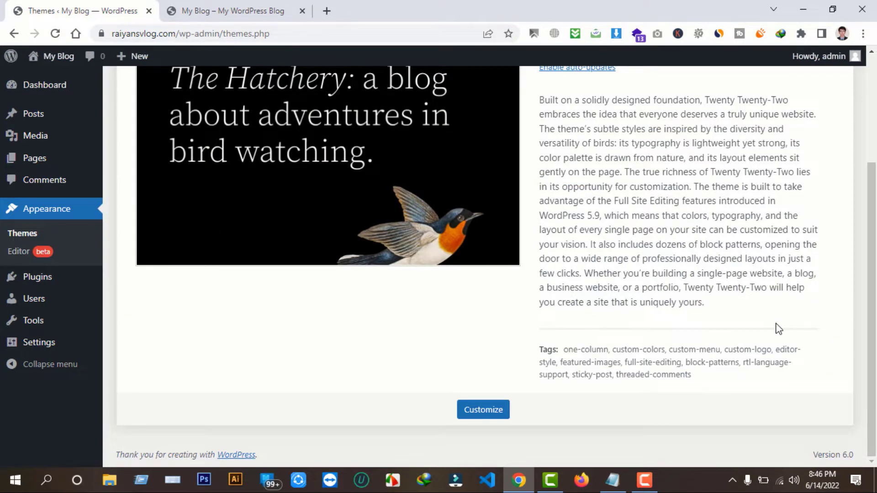
{"action": "scroll", "coordinate": [715, 313], "scroll_direction": "up", "scroll_amount": 3}
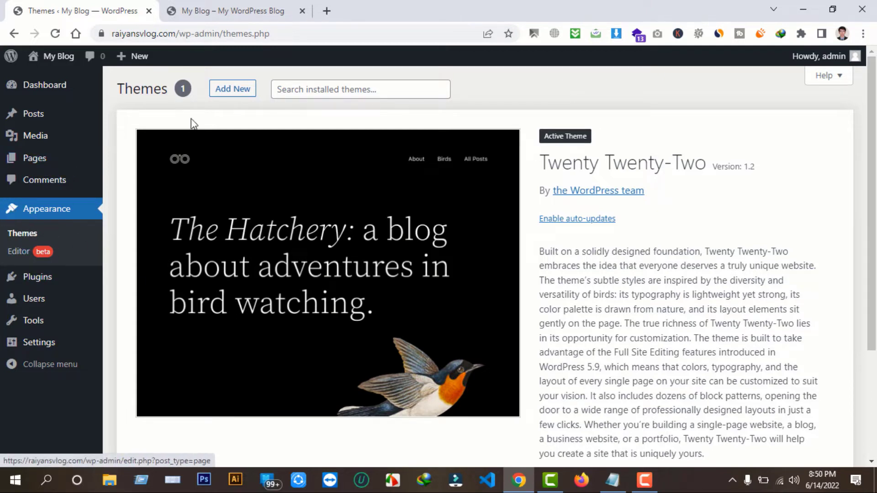
Choose news-portal.1.3.0.zip from Downloads\Compressed in the Add Themes upload form
{"action": "left_click", "coordinate": [233, 90]}
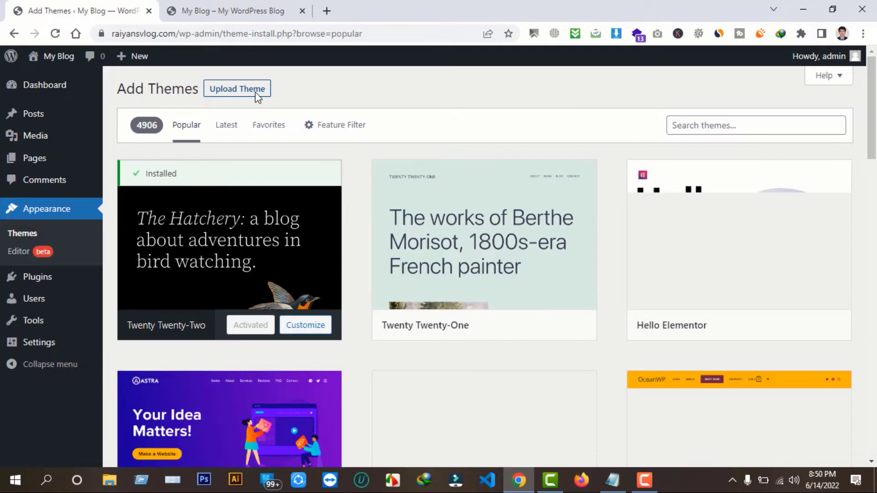
{"action": "left_click", "coordinate": [239, 91]}
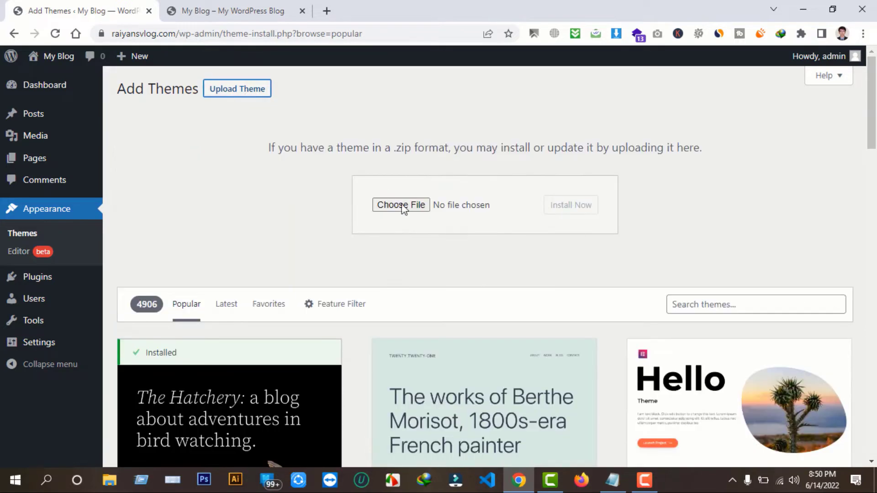
{"action": "left_click", "coordinate": [403, 206]}
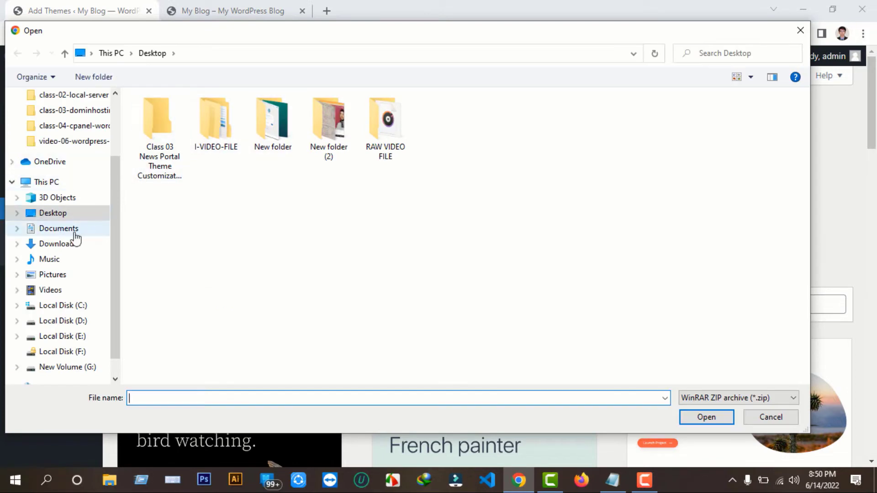
{"action": "left_click", "coordinate": [62, 244]}
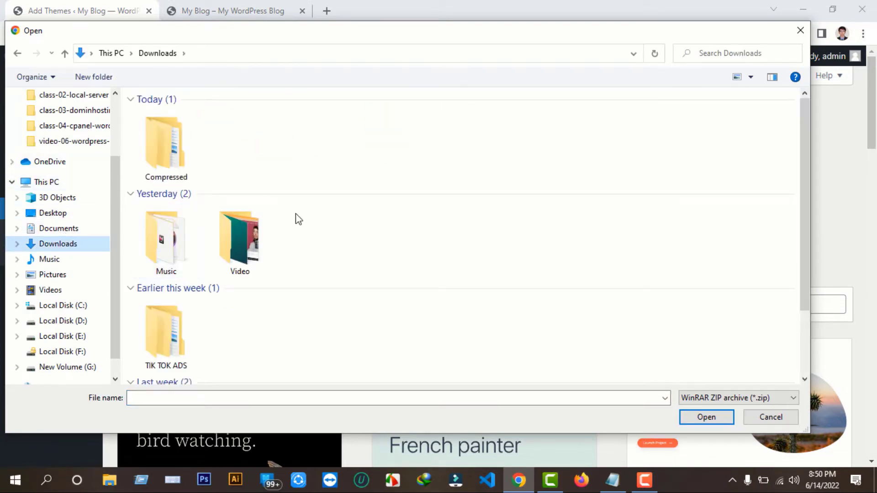
{"action": "left_click", "coordinate": [170, 161]}
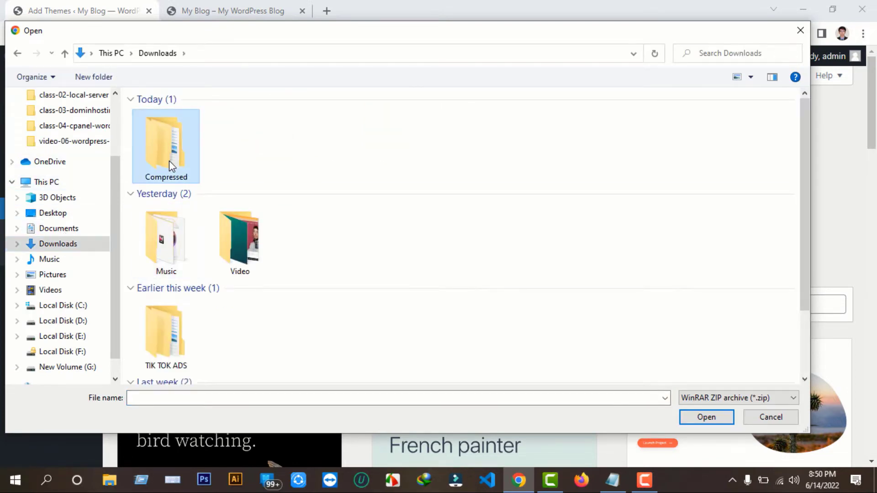
{"action": "double_click", "coordinate": [169, 161]}
{"action": "left_click", "coordinate": [767, 236]}
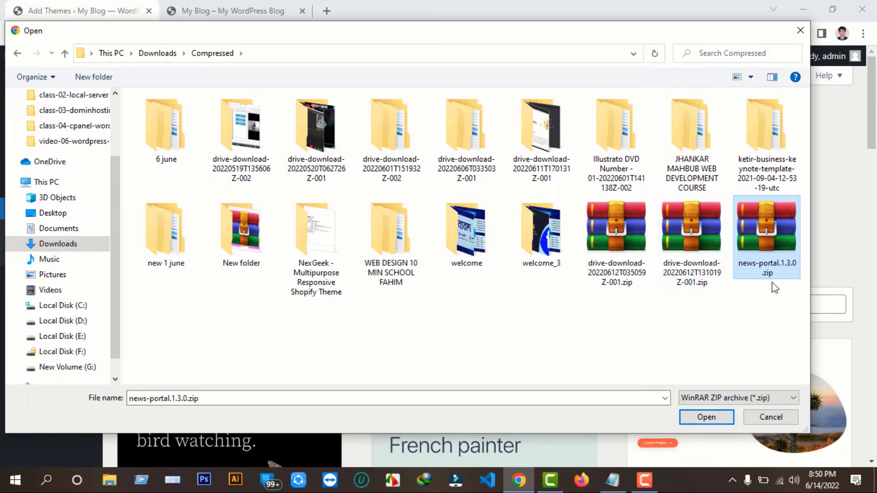
{"action": "left_click", "coordinate": [705, 418]}
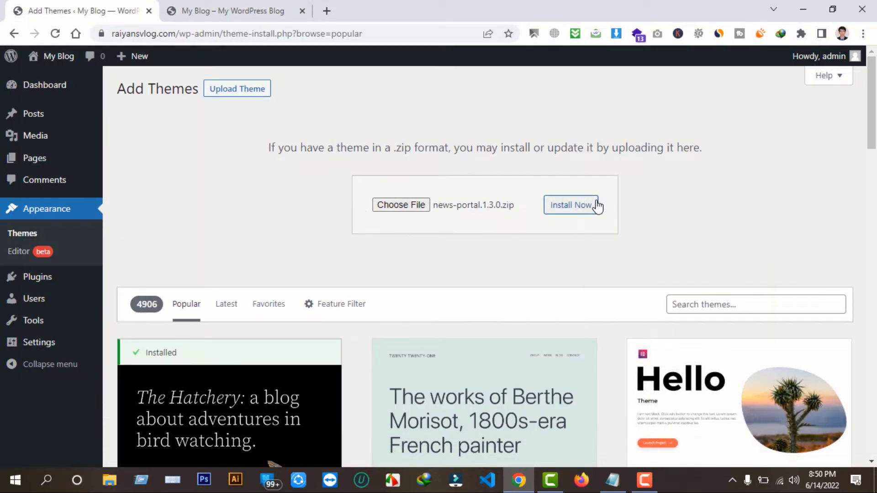
Install the uploaded News Portal zip and activate it as the site theme
{"action": "left_click", "coordinate": [596, 205]}
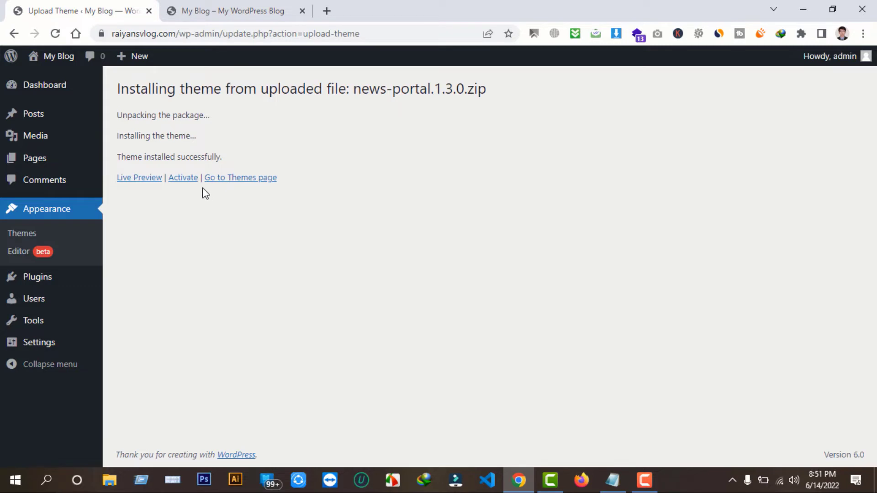
{"action": "left_click", "coordinate": [183, 179]}
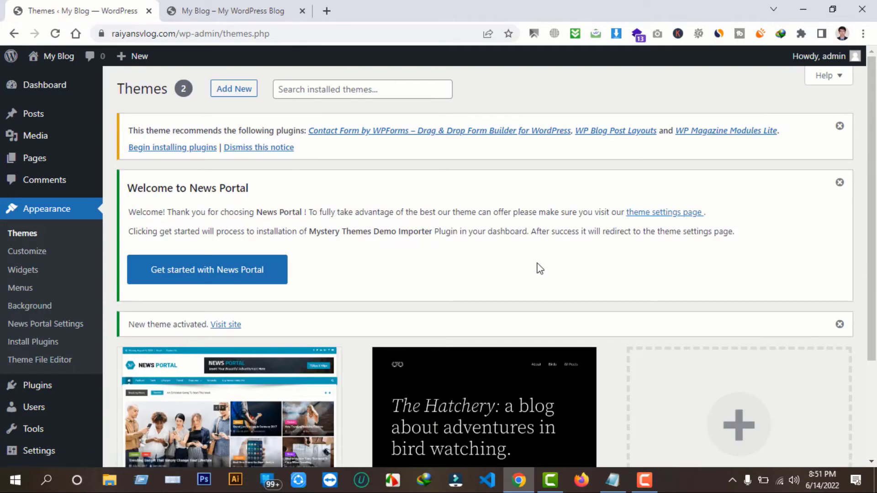
{"action": "scroll", "coordinate": [585, 281], "scroll_direction": "down", "scroll_amount": 2}
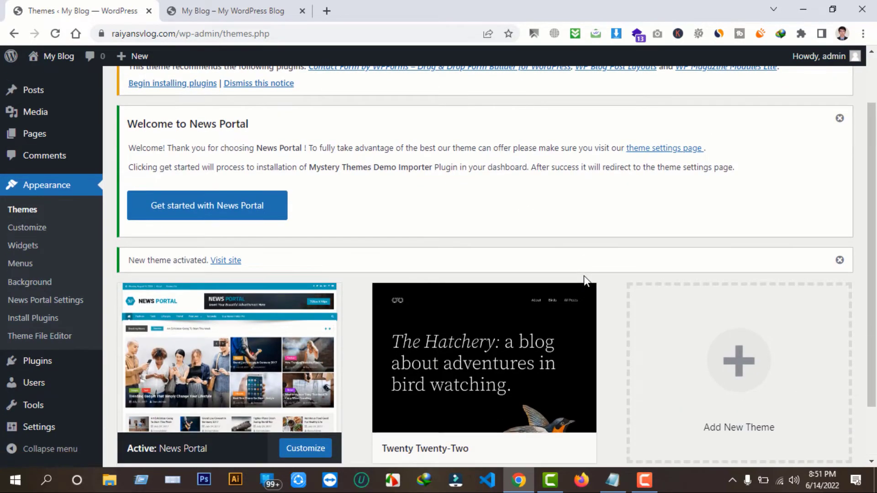
{"action": "scroll", "coordinate": [548, 283], "scroll_direction": "up", "scroll_amount": 2}
{"action": "scroll", "coordinate": [462, 292], "scroll_direction": "down", "scroll_amount": 3}
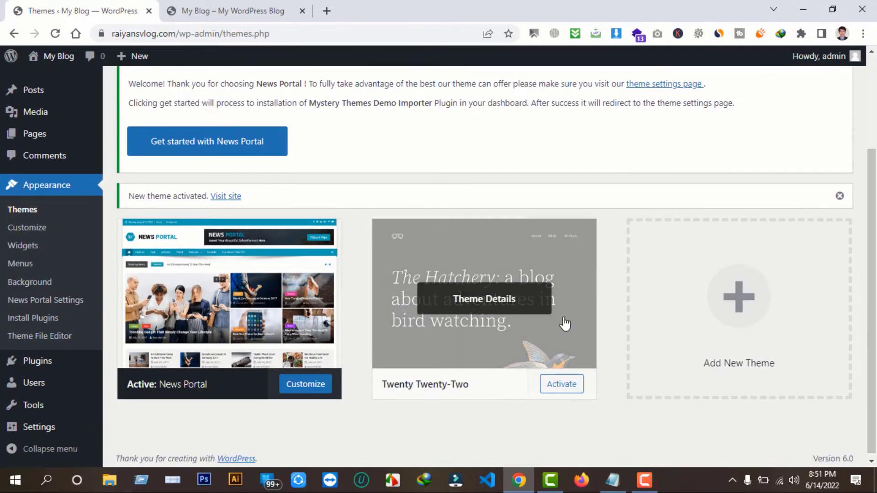
{"action": "key", "text": "ctrl+Tab"}
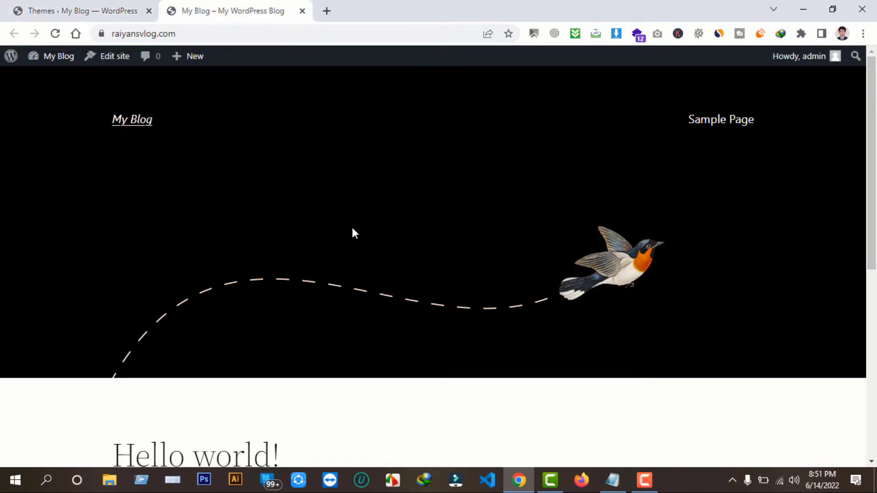
Delete Twenty Twenty-Two, then check the front page and return to Themes
{"action": "left_click", "coordinate": [67, 7]}
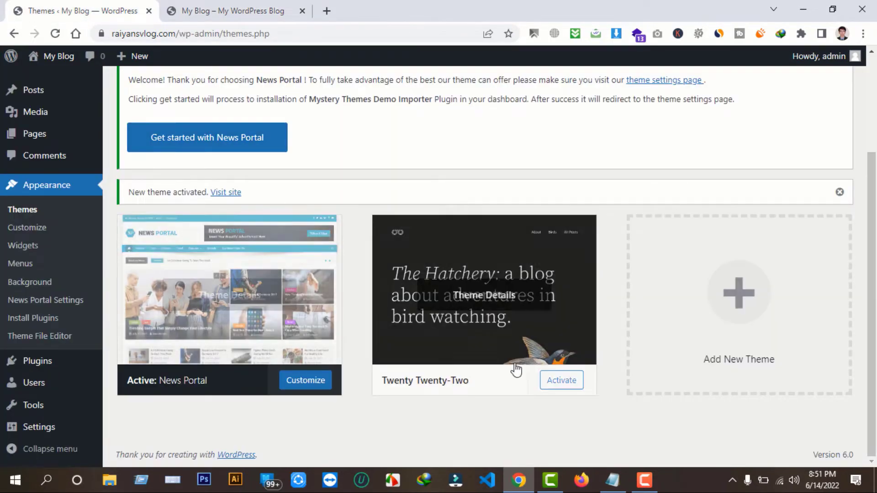
{"action": "left_click", "coordinate": [495, 258]}
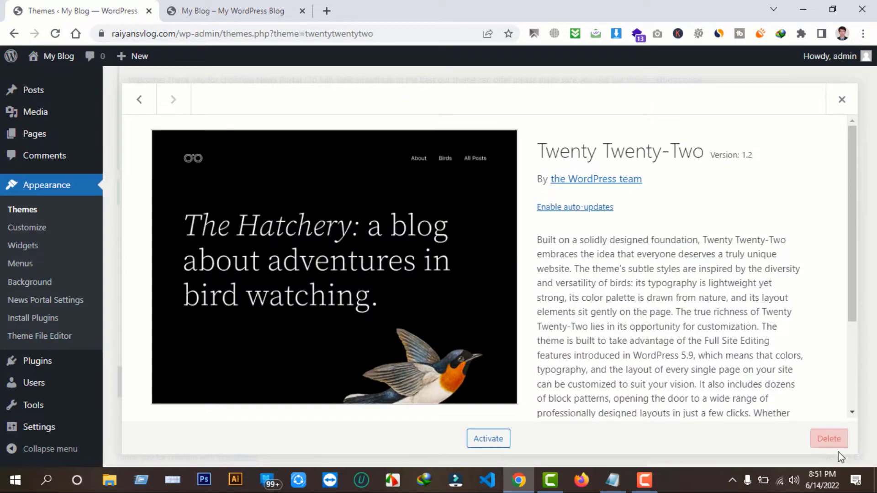
{"action": "left_click", "coordinate": [829, 438]}
{"action": "left_click", "coordinate": [498, 137]}
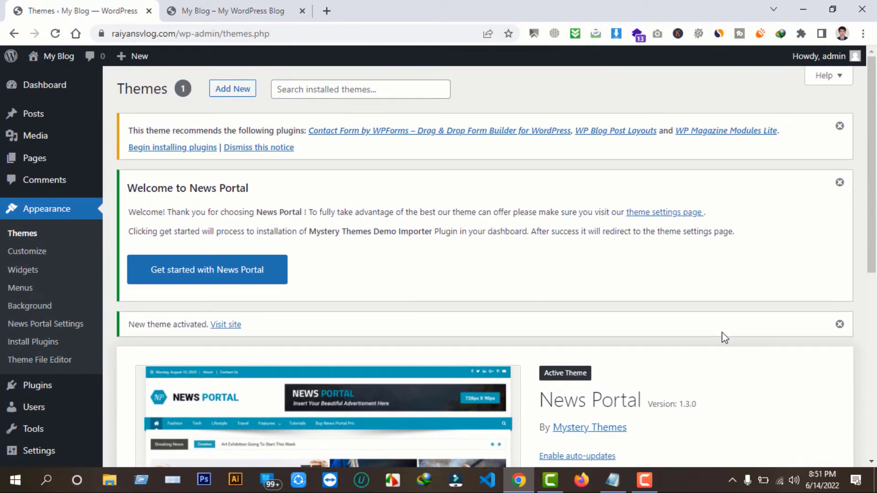
{"action": "left_click", "coordinate": [202, 8]}
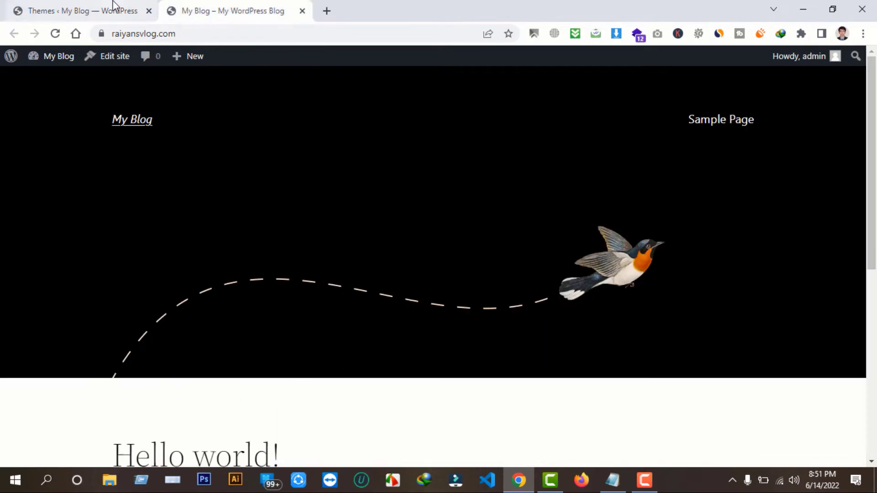
{"action": "left_click", "coordinate": [113, 5]}
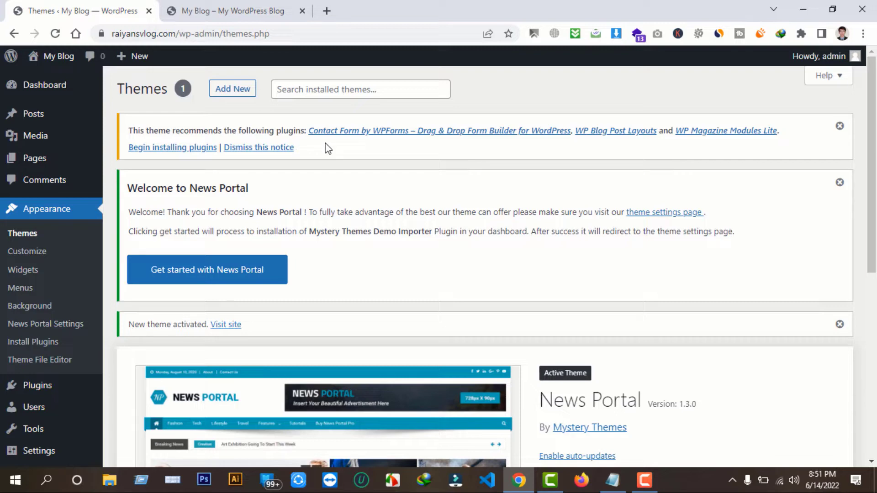
Bulk-install Contact Form by WPForms, WP Blog Post Layouts and WP Magazine Modules Lite
{"action": "left_click", "coordinate": [173, 147]}
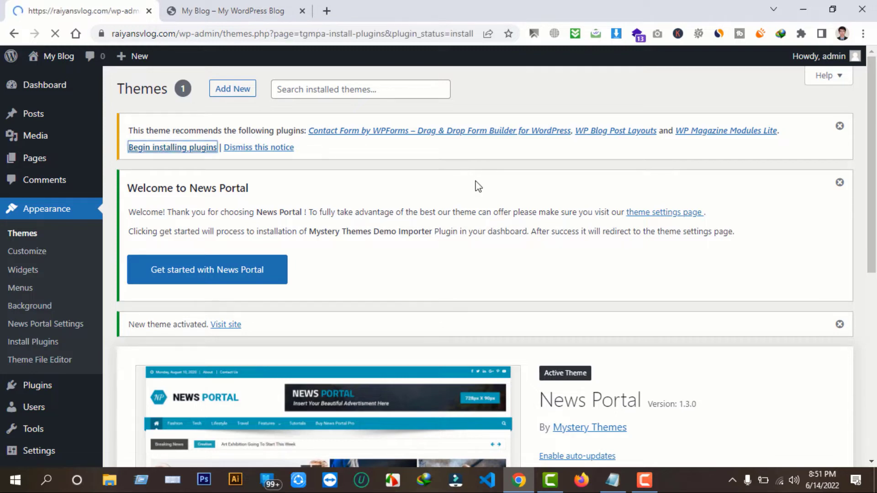
{"action": "scroll", "coordinate": [365, 228], "scroll_direction": "down", "scroll_amount": 2}
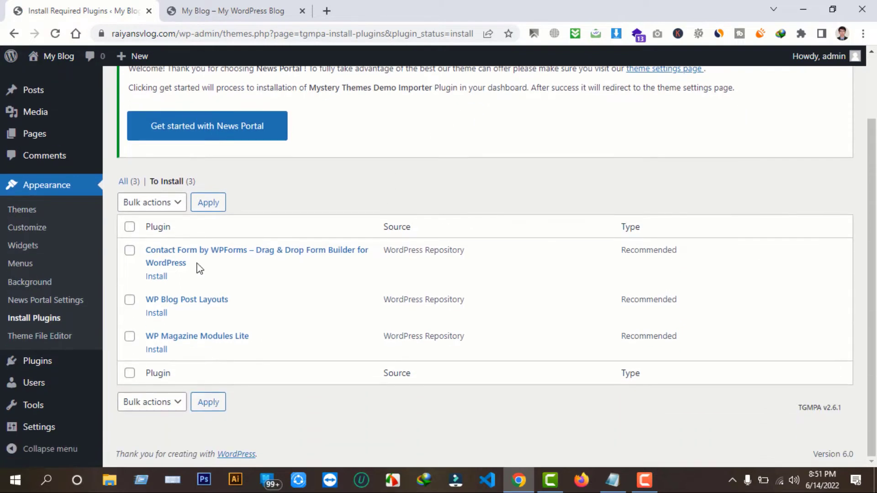
{"action": "left_click", "coordinate": [130, 227]}
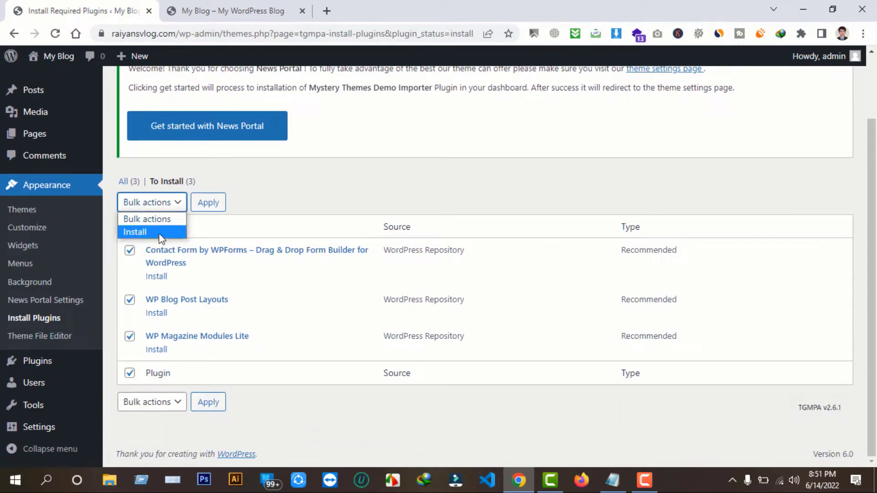
{"action": "left_click", "coordinate": [157, 232]}
{"action": "left_click", "coordinate": [210, 203]}
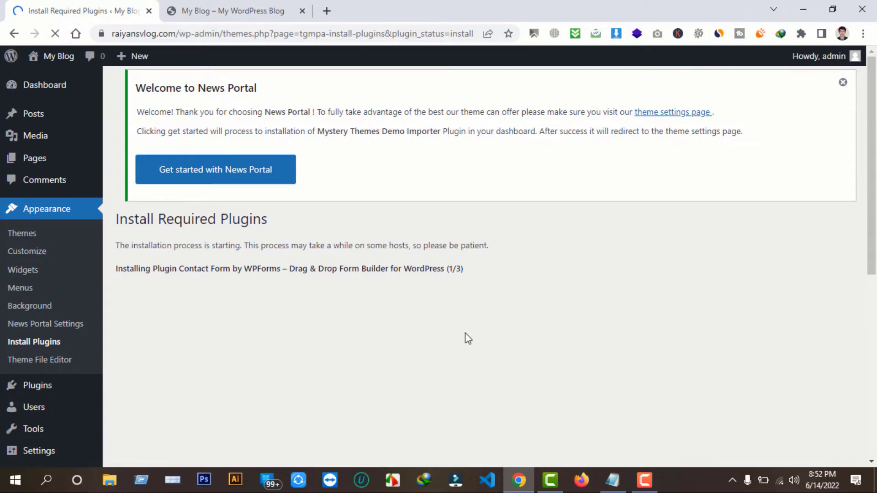
{"action": "scroll", "coordinate": [397, 330], "scroll_direction": "down", "scroll_amount": 1}
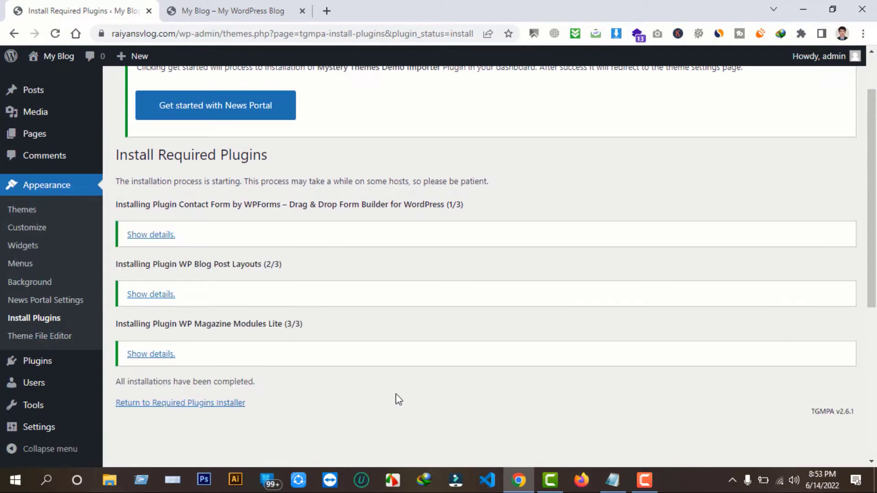
{"action": "scroll", "coordinate": [401, 396], "scroll_direction": "down", "scroll_amount": 1}
{"action": "left_click", "coordinate": [215, 339]}
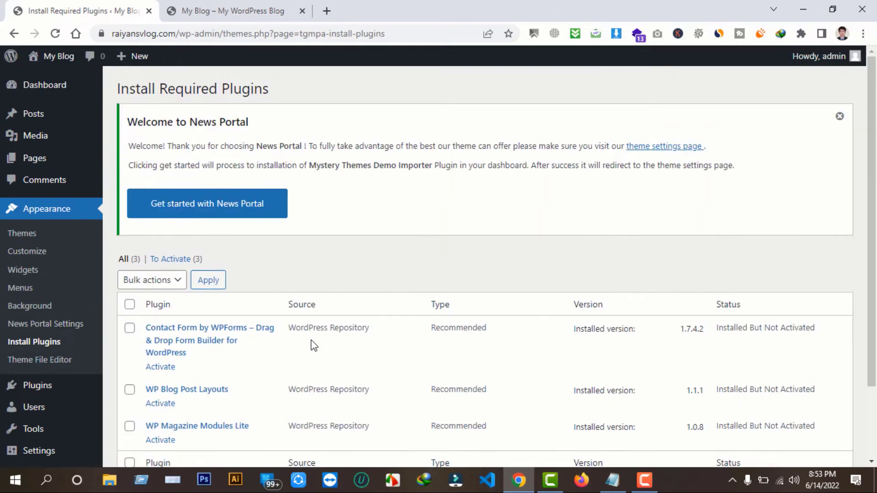
Bulk-activate the three newly installed plugins
{"action": "scroll", "coordinate": [319, 346], "scroll_direction": "down", "scroll_amount": 1}
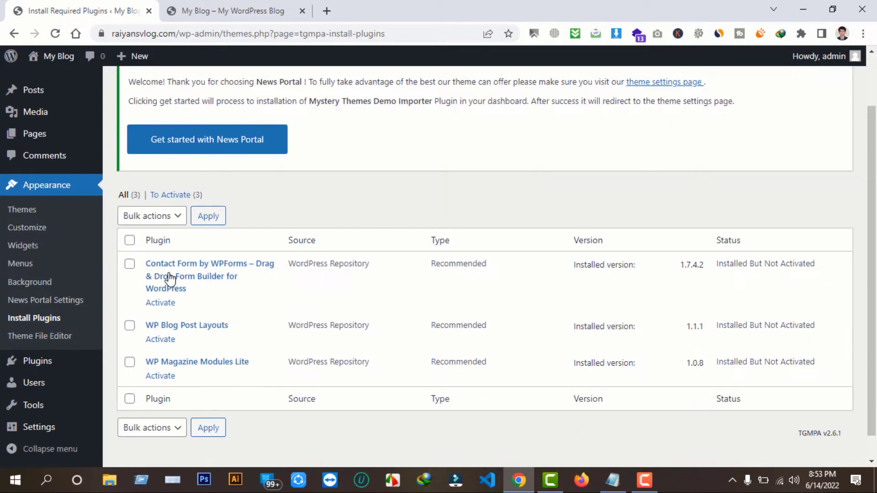
{"action": "left_click", "coordinate": [131, 242]}
{"action": "left_click", "coordinate": [152, 217]}
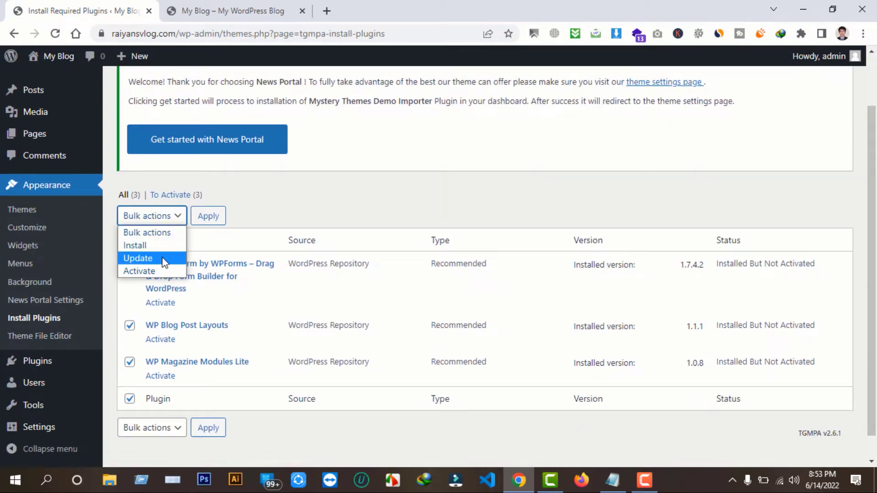
{"action": "left_click", "coordinate": [147, 270]}
{"action": "left_click", "coordinate": [208, 216]}
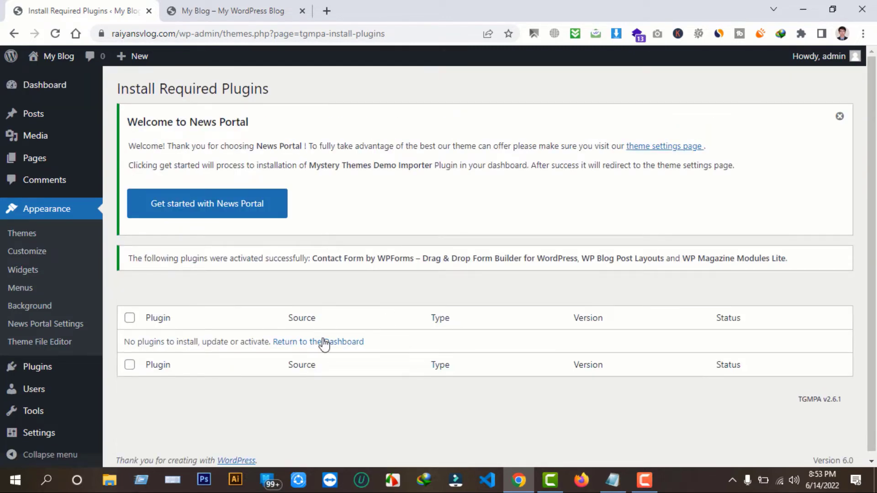
Reload My Blog's front page to see the News Portal design with its Breaking News ticker
{"action": "left_click", "coordinate": [325, 343]}
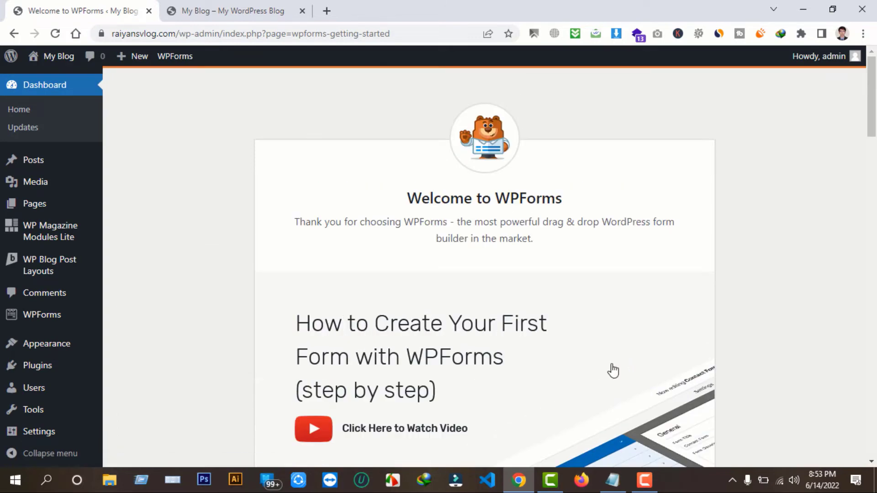
{"action": "left_click", "coordinate": [227, 6]}
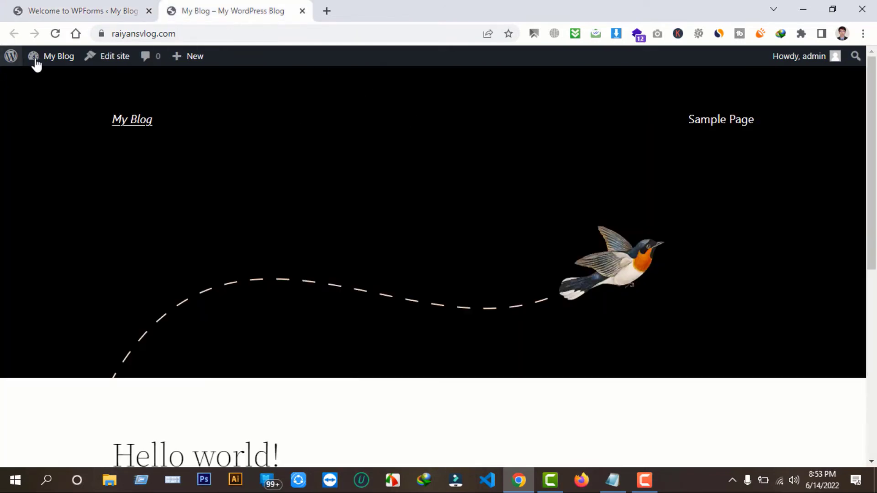
{"action": "left_click", "coordinate": [54, 33]}
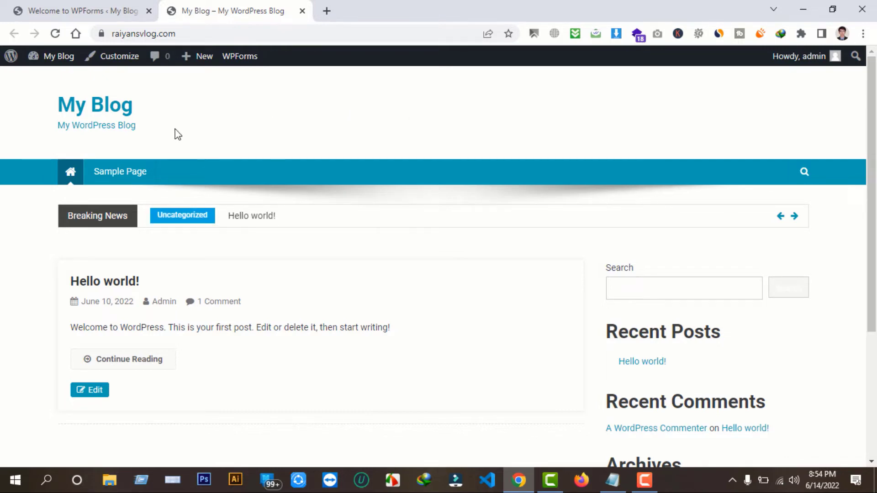
{"action": "left_click", "coordinate": [87, 11]}
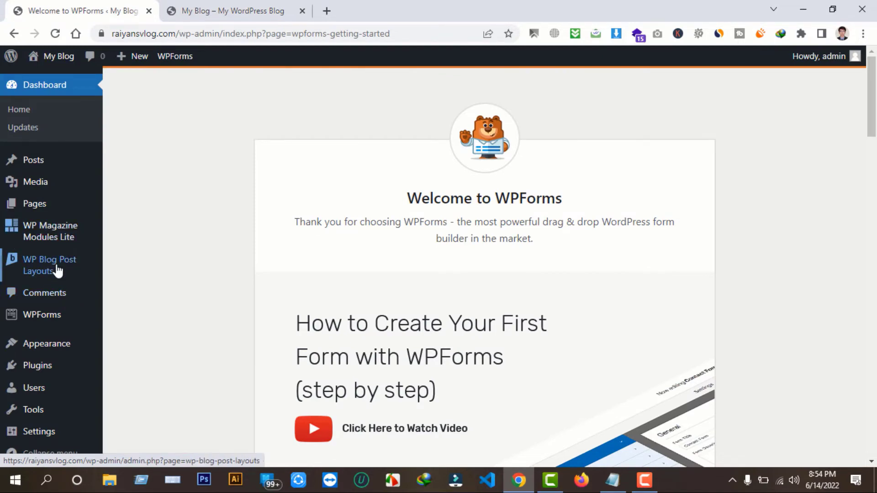
{"action": "left_click", "coordinate": [268, 6]}
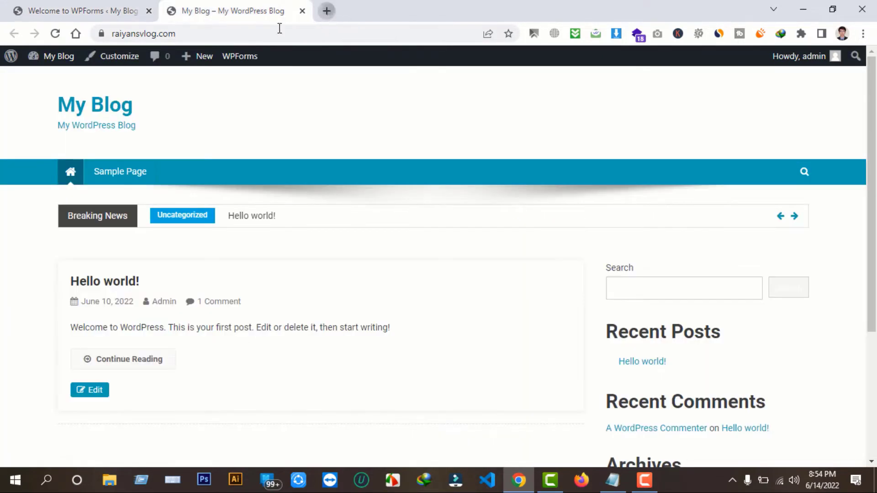
Go to operaholyday.com and open its penbarta logo image in its own tab
{"action": "key", "text": "ctrl+t"}
{"action": "type", "text": "oper"}
{"action": "key", "text": "Return"}
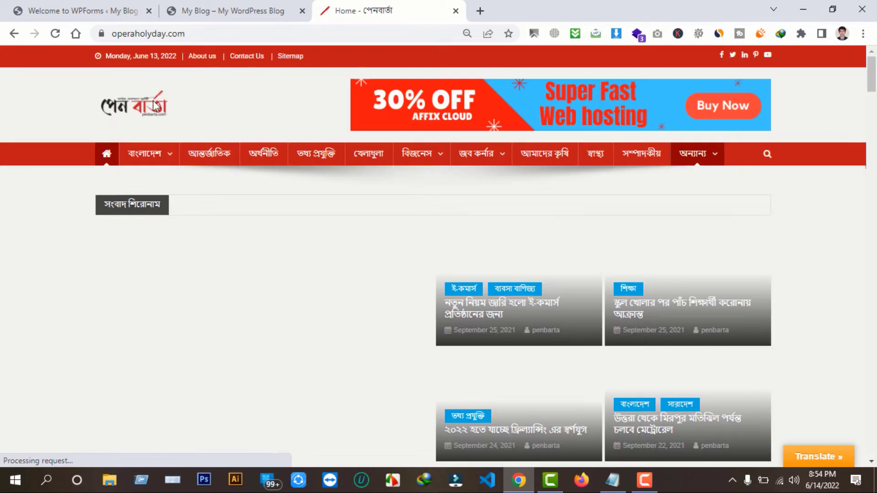
{"action": "right_click", "coordinate": [133, 100]}
{"action": "left_click", "coordinate": [192, 215]}
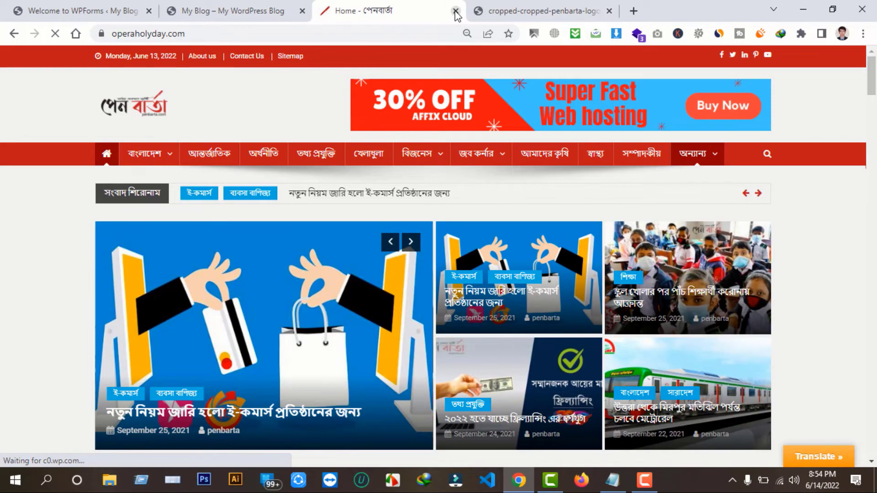
{"action": "key", "text": "ctrl+w"}
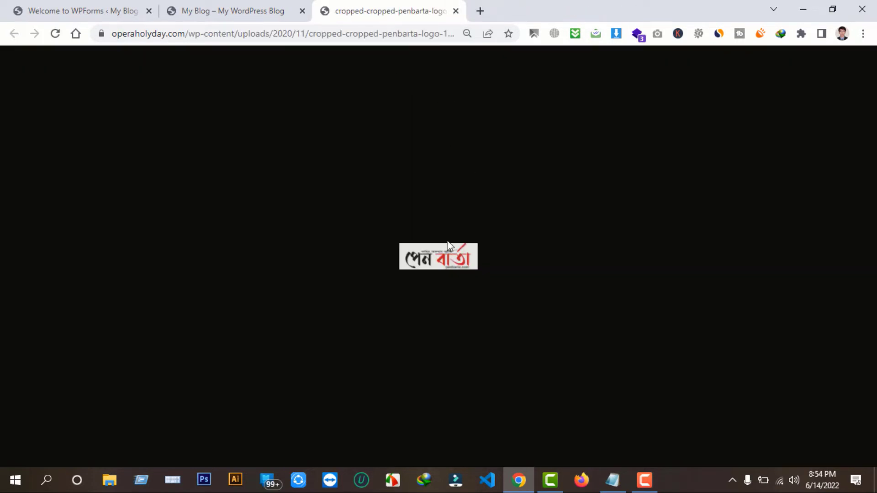
Save the logo image to the Desktop as cropped-cropped-penbarta-logo-136x45.png
{"action": "right_click", "coordinate": [424, 263]}
{"action": "left_click", "coordinate": [457, 287]}
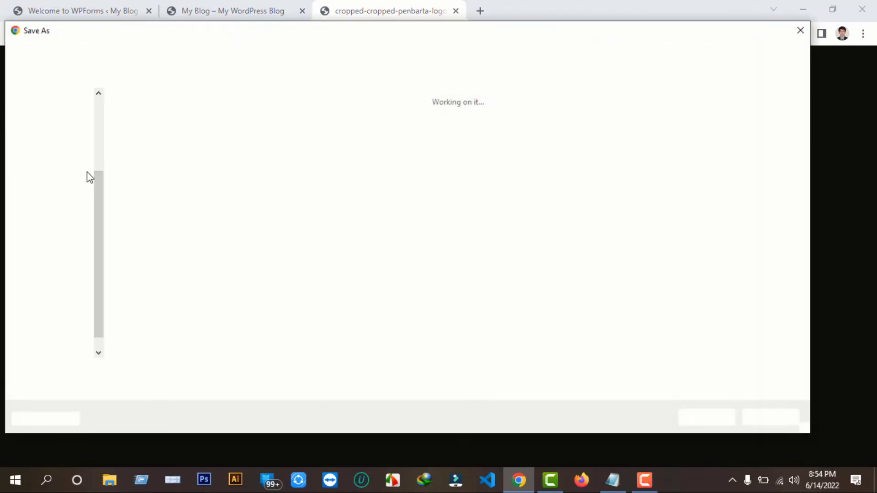
{"action": "left_click_drag", "start_coordinate": [100, 198], "coordinate": [100, 117]}
{"action": "left_click", "coordinate": [54, 121]}
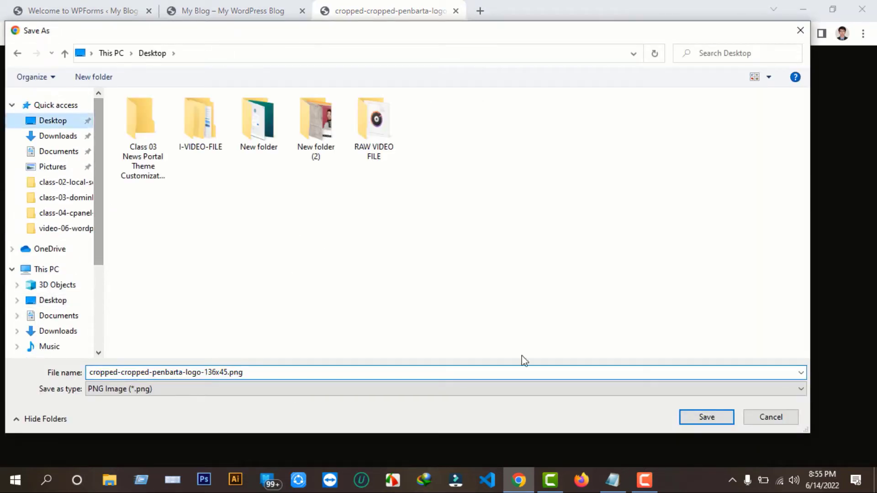
{"action": "left_click", "coordinate": [684, 416]}
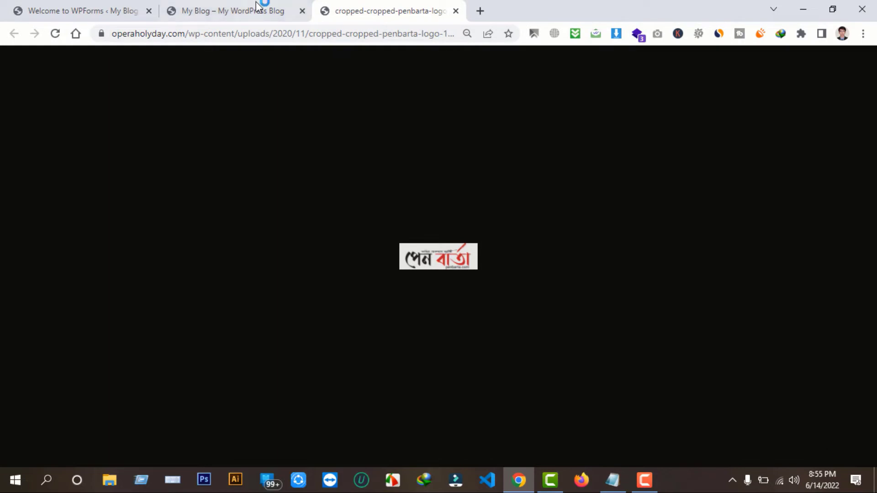
{"action": "left_click", "coordinate": [259, 6]}
{"action": "left_click", "coordinate": [74, 7]}
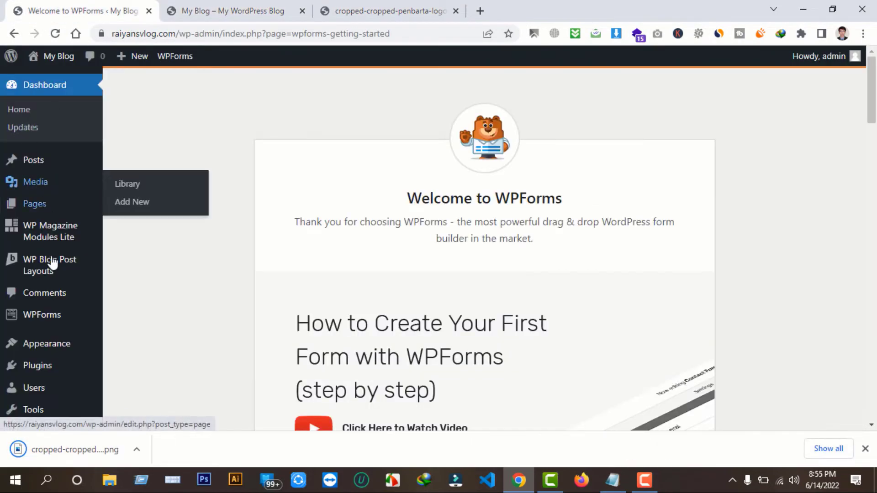
Dismiss the download notification and return to the WordPress dashboard
{"action": "left_click", "coordinate": [258, 10]}
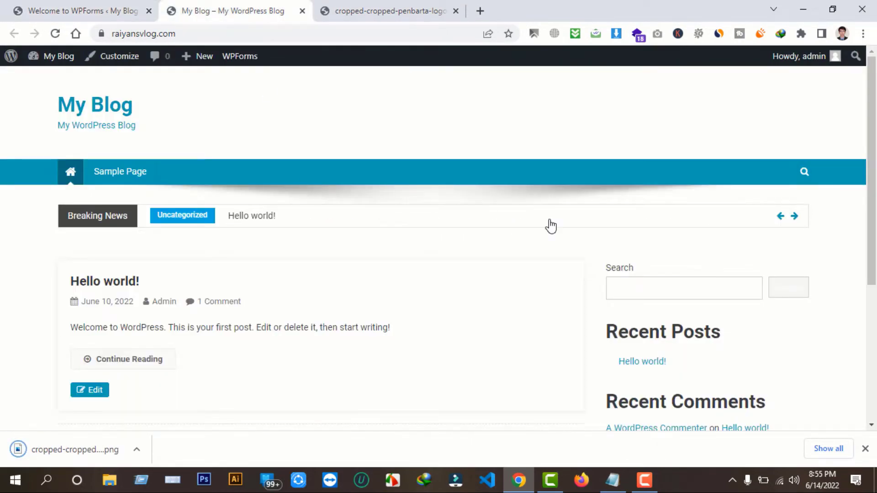
{"action": "scroll", "coordinate": [549, 226], "scroll_direction": "down", "scroll_amount": 1}
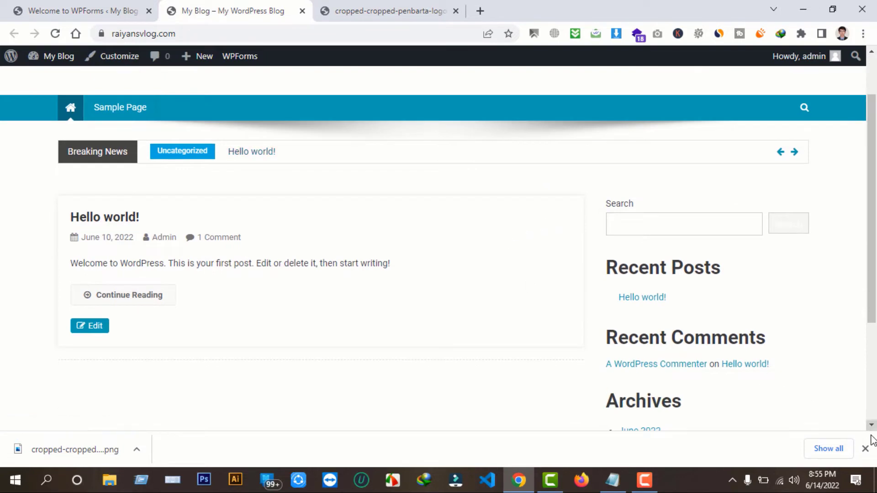
{"action": "left_click", "coordinate": [865, 448]}
{"action": "left_click", "coordinate": [102, 10]}
{"action": "mouse_move", "coordinate": [41, 352]}
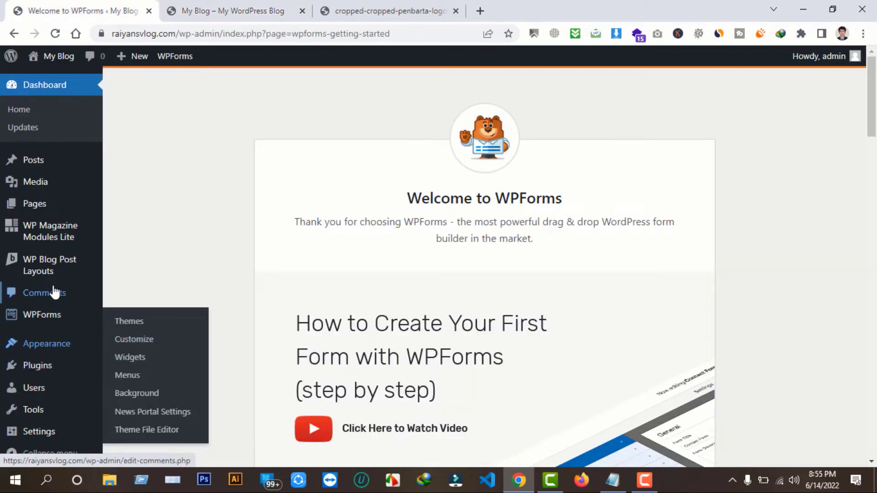
{"action": "scroll", "coordinate": [98, 317], "scroll_direction": "down", "scroll_amount": 9}
{"action": "scroll", "coordinate": [38, 350], "scroll_direction": "up", "scroll_amount": 6}
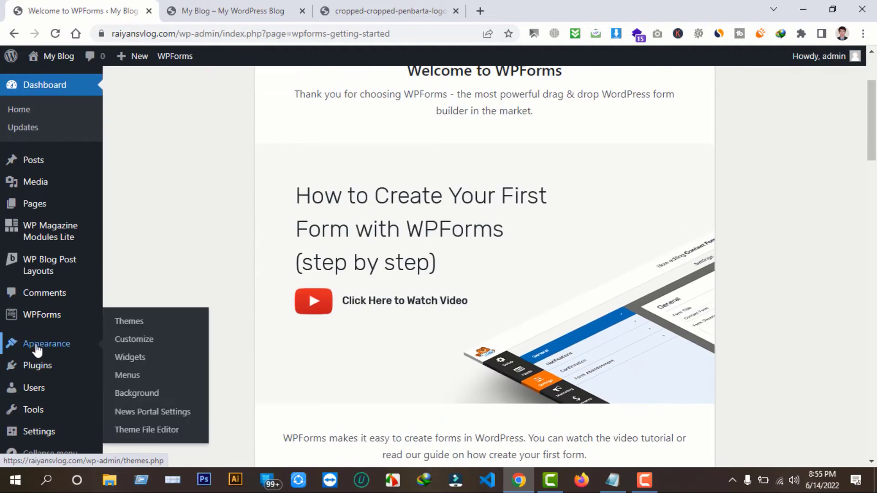
{"action": "scroll", "coordinate": [37, 350], "scroll_direction": "up", "scroll_amount": 3}
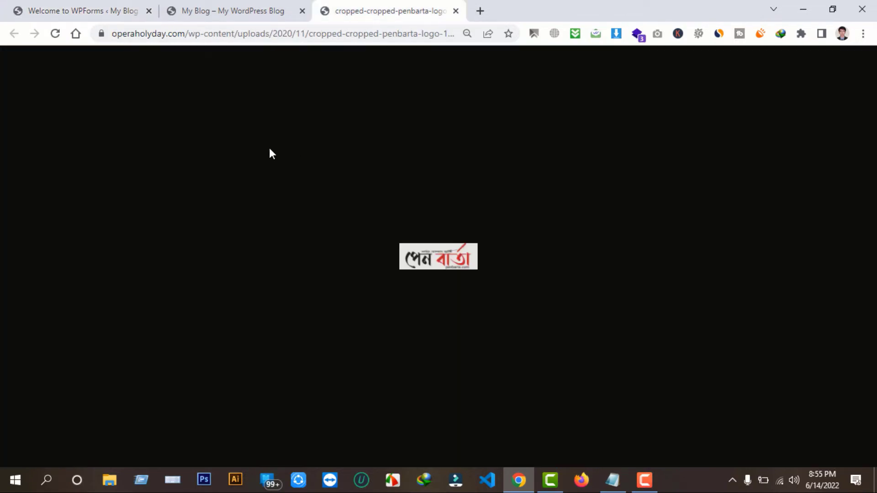
Close the logo image tab and launch Appearance > Customize from the dashboard
{"action": "left_click", "coordinate": [268, 5]}
{"action": "left_click", "coordinate": [450, 5]}
{"action": "left_click", "coordinate": [456, 11]}
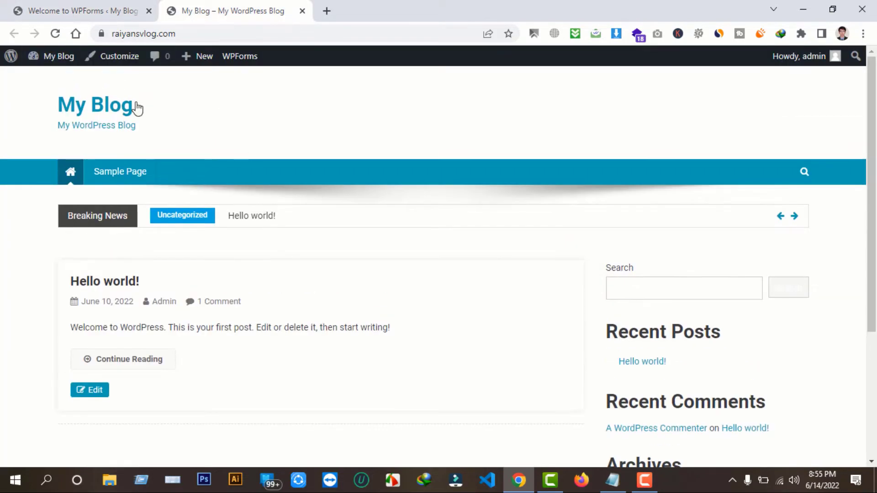
{"action": "left_click", "coordinate": [64, 8]}
{"action": "mouse_move", "coordinate": [59, 350]}
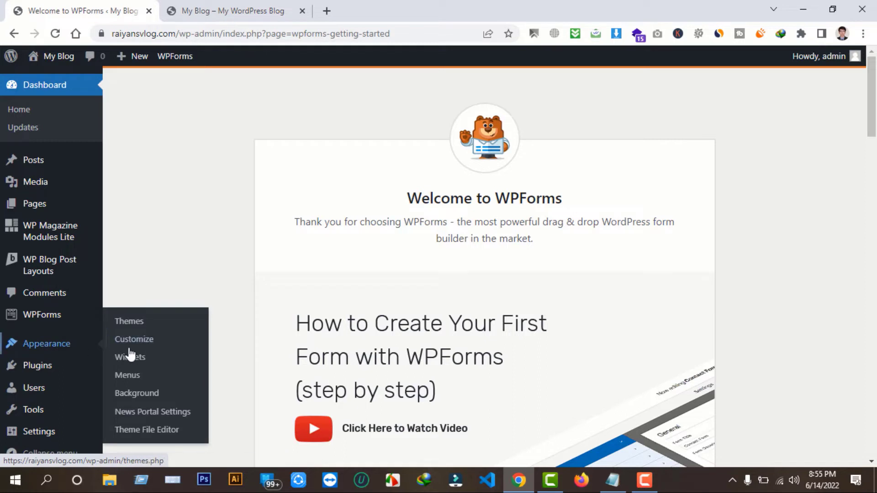
{"action": "left_click", "coordinate": [146, 349]}
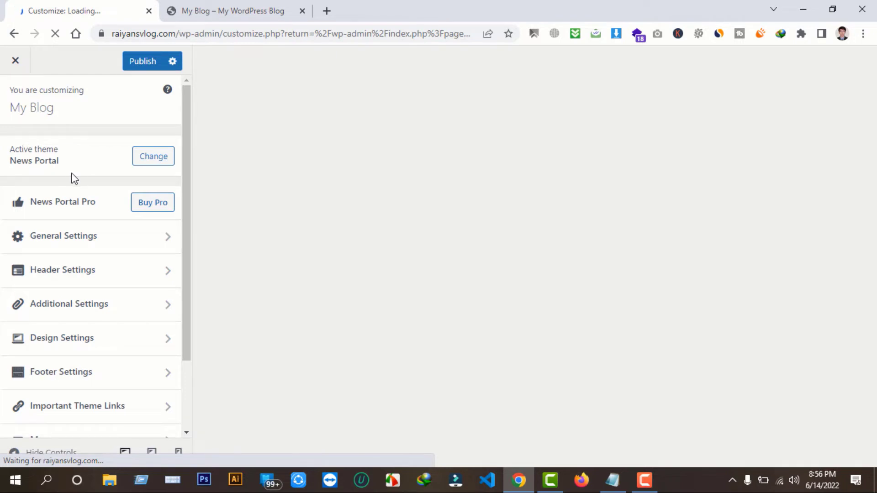
Once the News Portal preview loads, open the General Settings panel in the Customizer sidebar
{"action": "scroll", "coordinate": [118, 192], "scroll_direction": "down", "scroll_amount": 1}
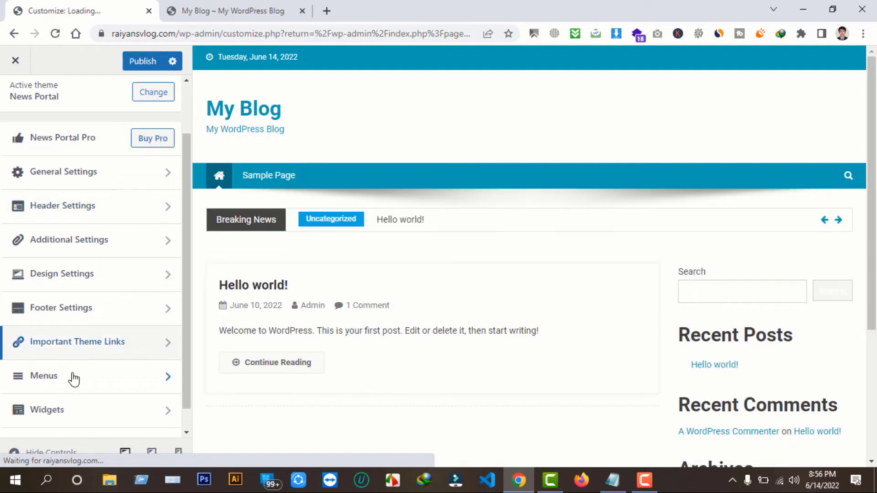
{"action": "scroll", "coordinate": [78, 372], "scroll_direction": "up", "scroll_amount": 1}
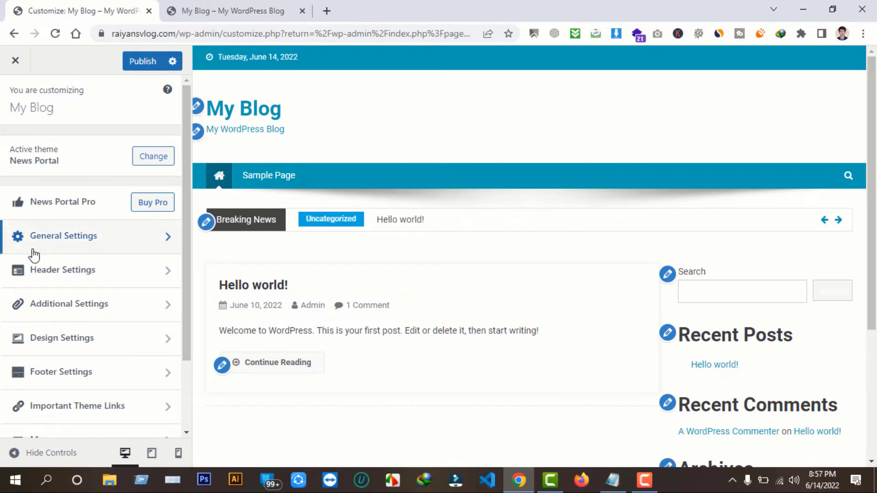
{"action": "left_click", "coordinate": [105, 240]}
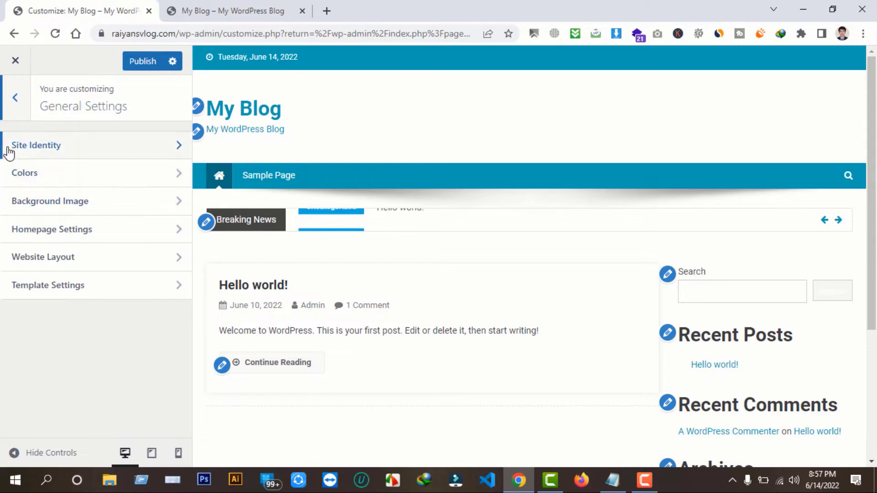
In Site Identity, upload cropped-cropped-penbarta-logo-136x45.png from the Desktop as the logo
{"action": "left_click", "coordinate": [103, 147]}
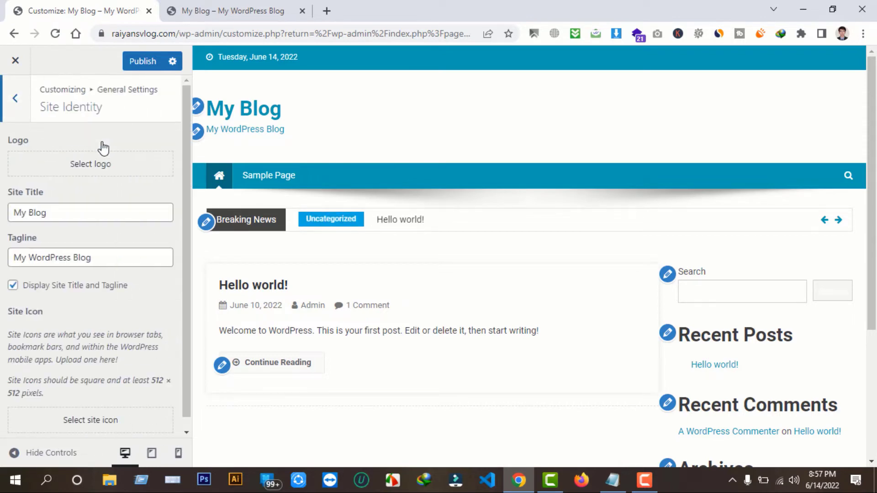
{"action": "left_click", "coordinate": [87, 171]}
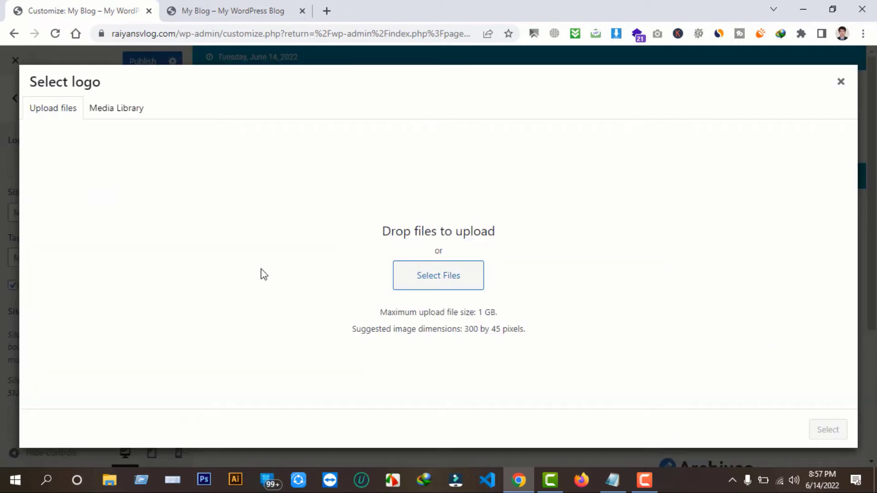
{"action": "left_click", "coordinate": [450, 276]}
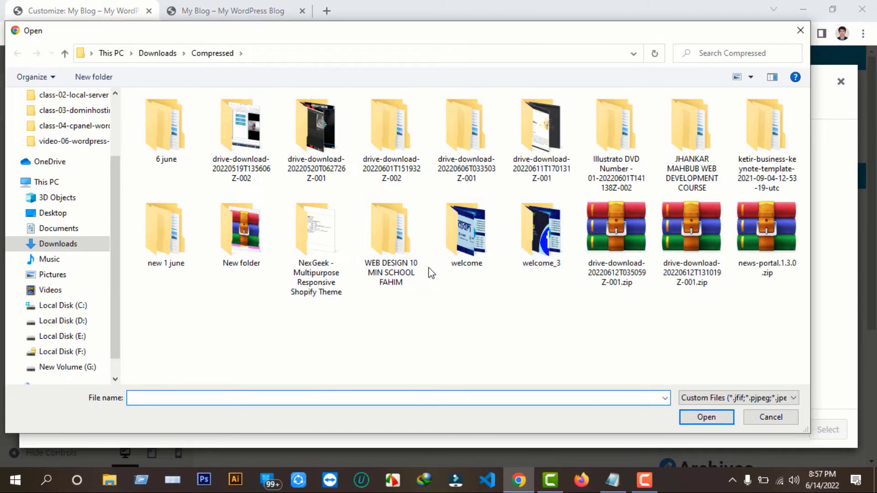
{"action": "scroll", "coordinate": [60, 151], "scroll_direction": "up", "scroll_amount": 2}
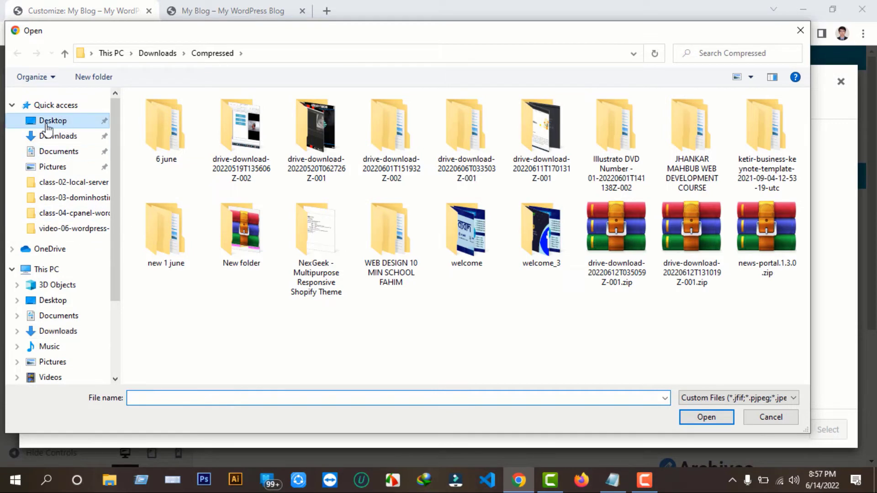
{"action": "left_click", "coordinate": [48, 121]}
{"action": "left_click", "coordinate": [441, 139]}
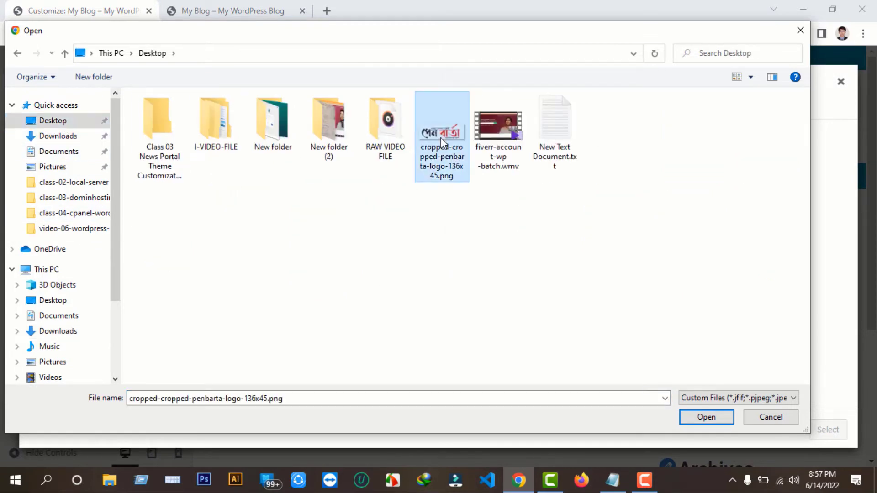
{"action": "left_click", "coordinate": [707, 417]}
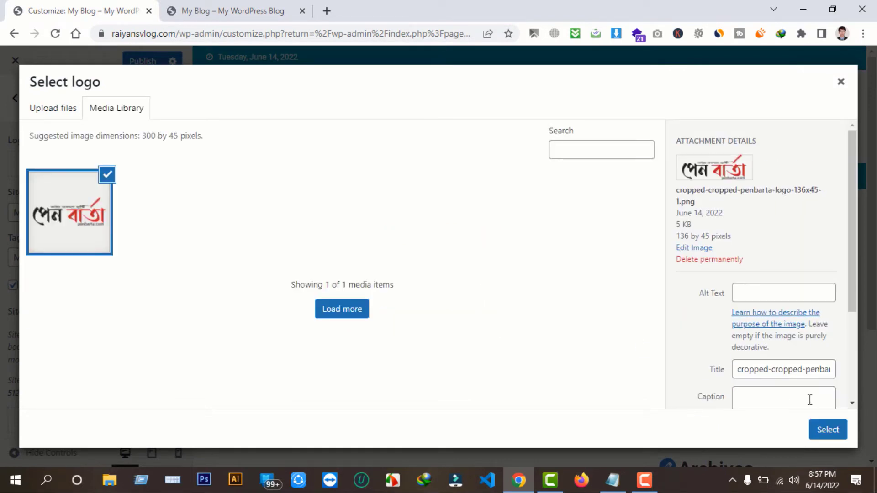
Stretch the crop box over the whole logo and apply the crop
{"action": "left_click", "coordinate": [828, 430]}
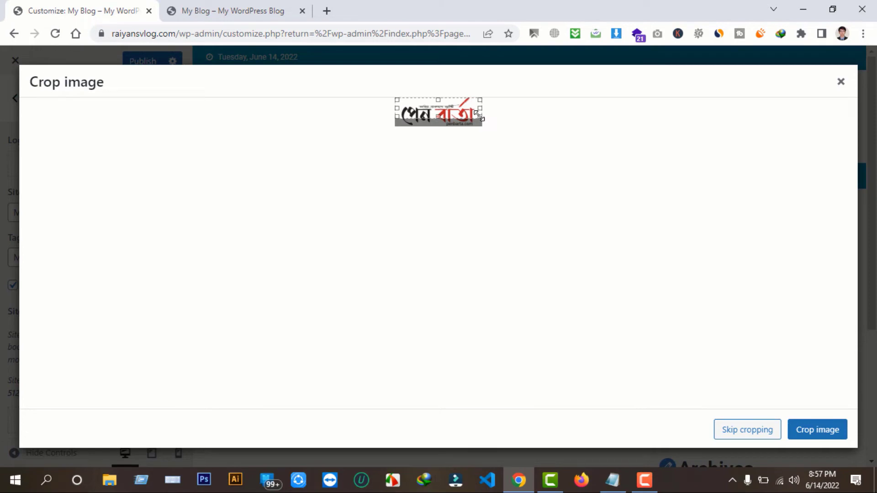
{"action": "left_click_drag", "start_coordinate": [478, 114], "coordinate": [482, 133]}
{"action": "left_click", "coordinate": [808, 429]}
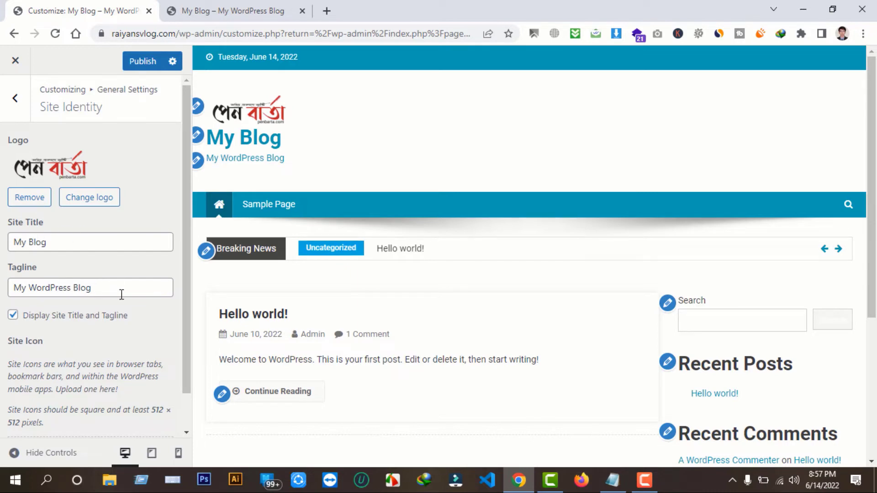
Publish the penbarta logo and reload the live site to confirm it shows above My Blog
{"action": "left_click", "coordinate": [68, 240]}
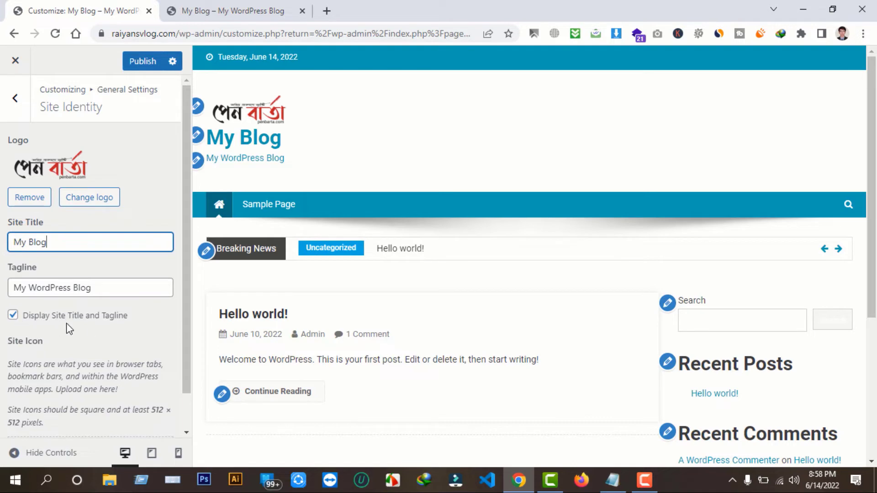
{"action": "left_click", "coordinate": [254, 10]}
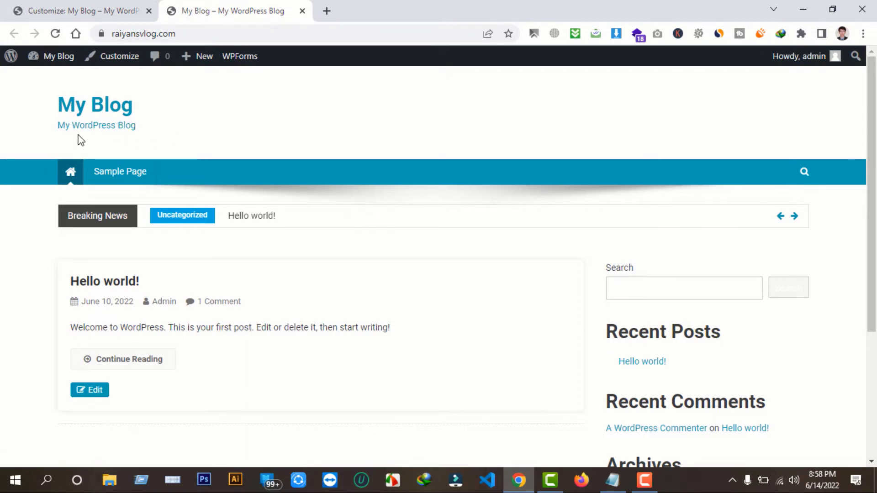
{"action": "left_click", "coordinate": [110, 7]}
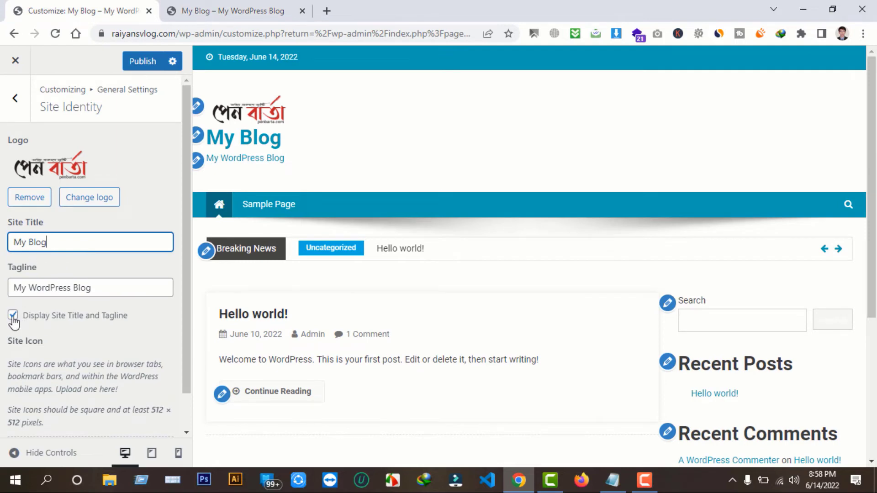
{"action": "left_click", "coordinate": [138, 61]}
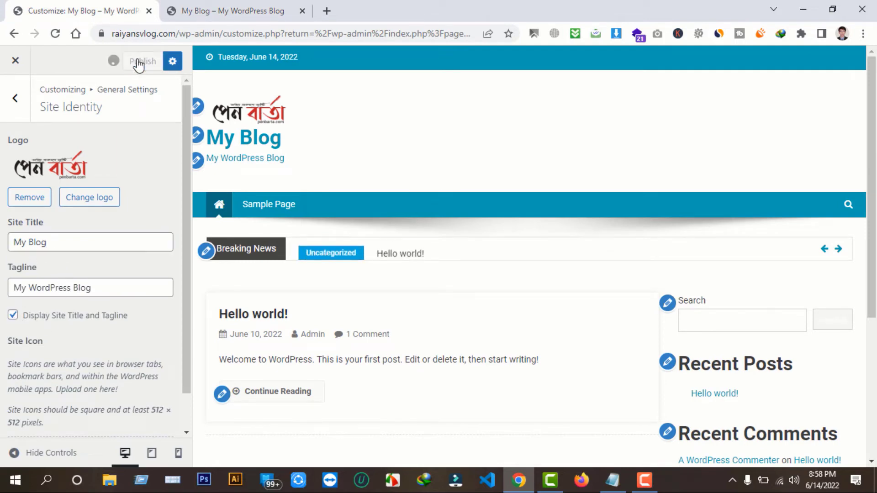
{"action": "left_click", "coordinate": [235, 8]}
{"action": "key", "text": "F5"}
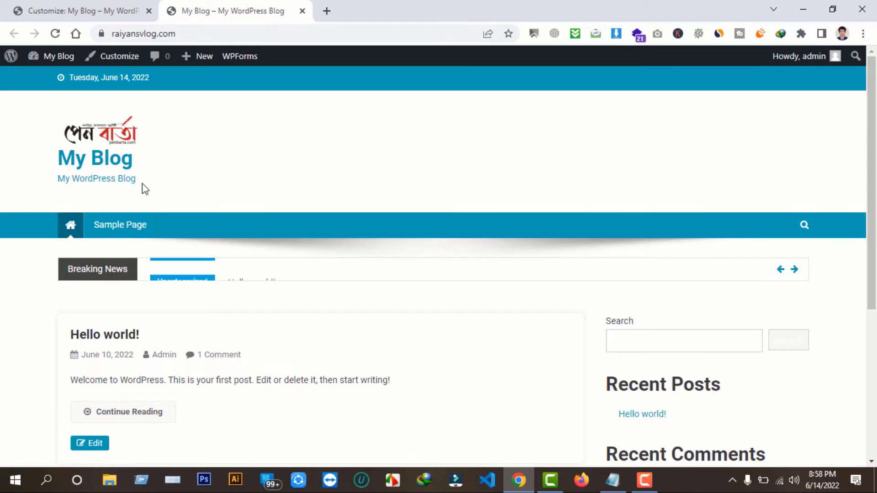
{"action": "left_click", "coordinate": [122, 6]}
{"action": "left_click", "coordinate": [192, 10]}
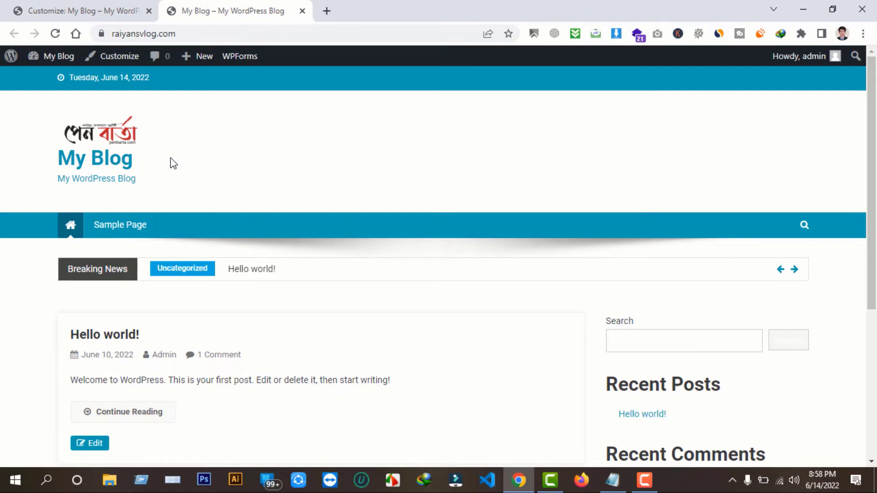
{"action": "left_click", "coordinate": [69, 10]}
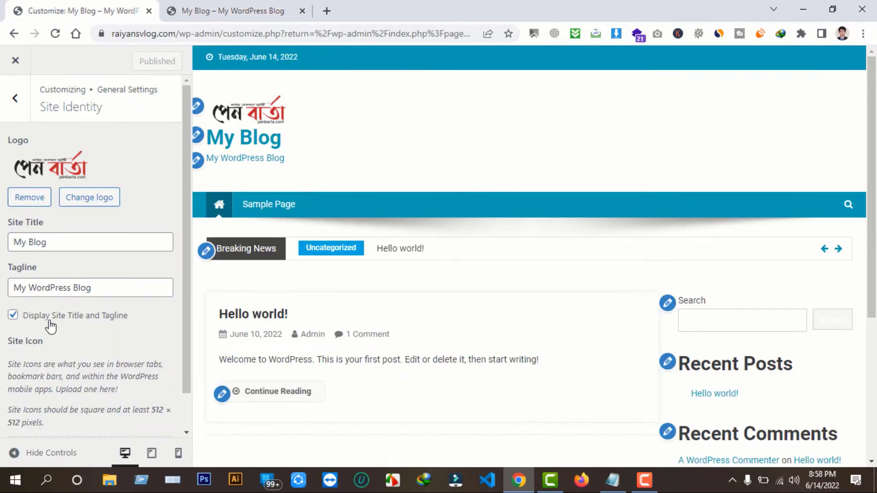
Uncheck Display Site Title and Tagline, publish, and reload the live site to verify
{"action": "left_click", "coordinate": [13, 315]}
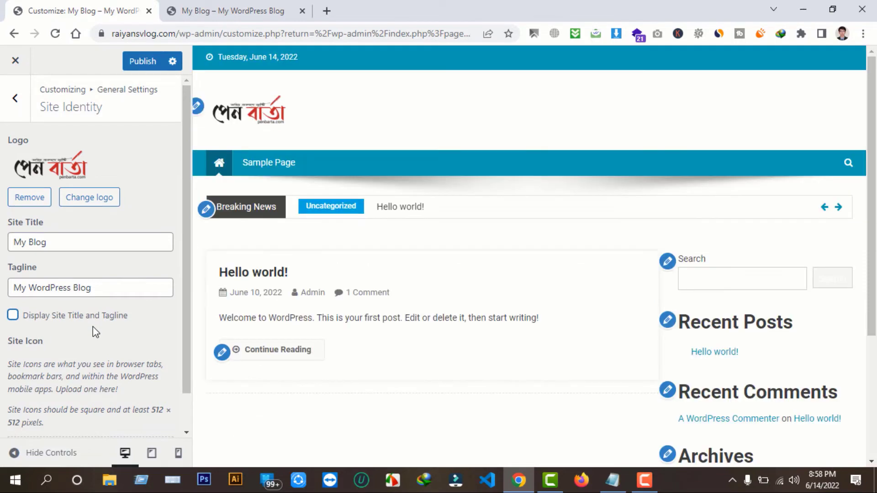
{"action": "left_click", "coordinate": [147, 63]}
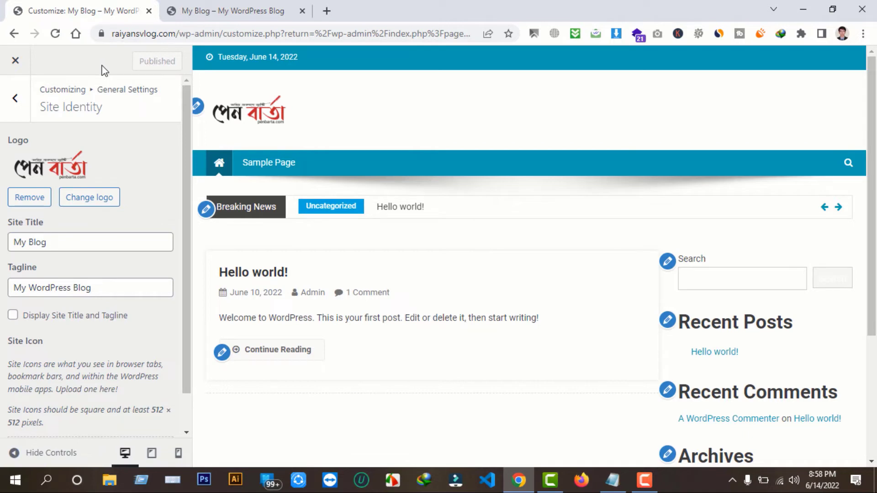
{"action": "left_click", "coordinate": [229, 9]}
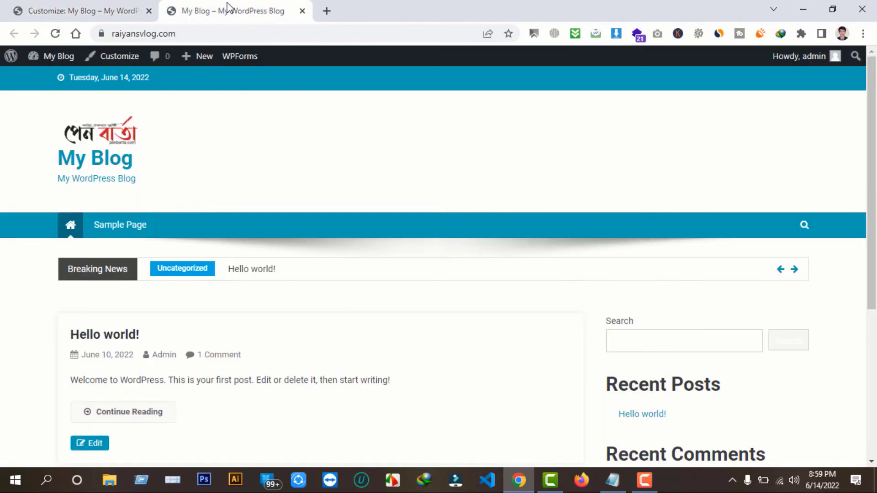
{"action": "left_click", "coordinate": [109, 134]}
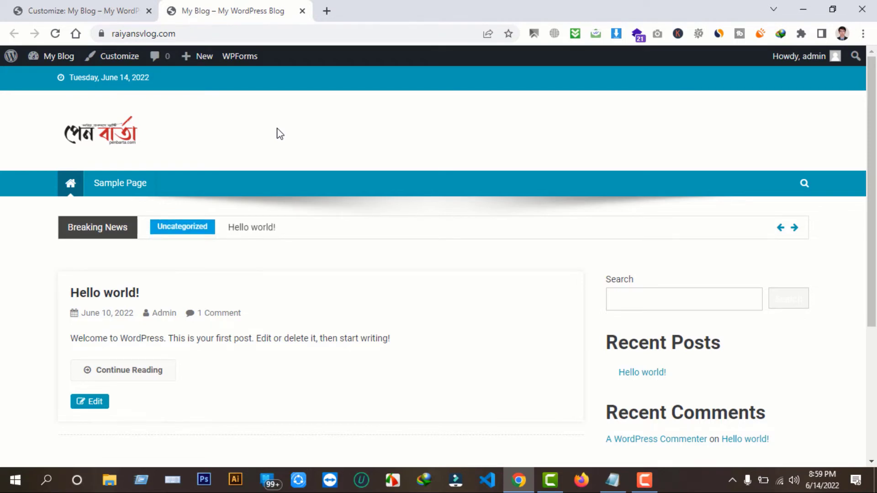
{"action": "left_click", "coordinate": [93, 10]}
{"action": "scroll", "coordinate": [46, 319], "scroll_direction": "down", "scroll_amount": 2}
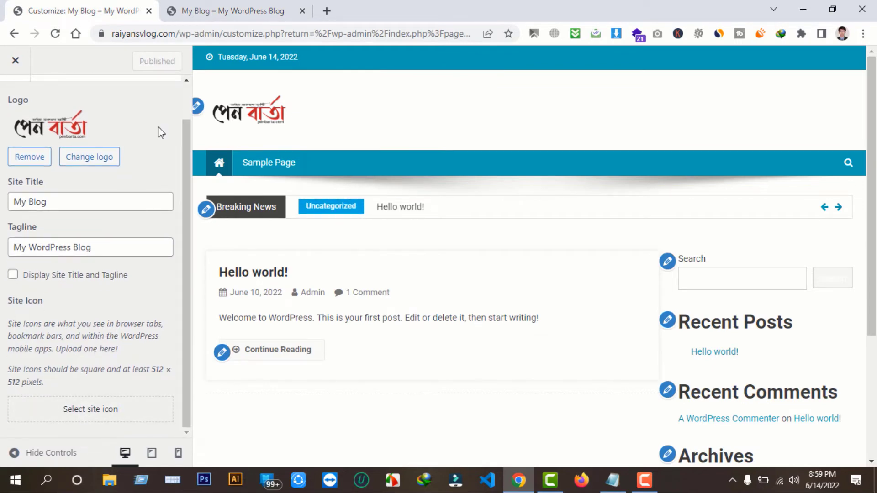
{"action": "left_click", "coordinate": [215, 9]}
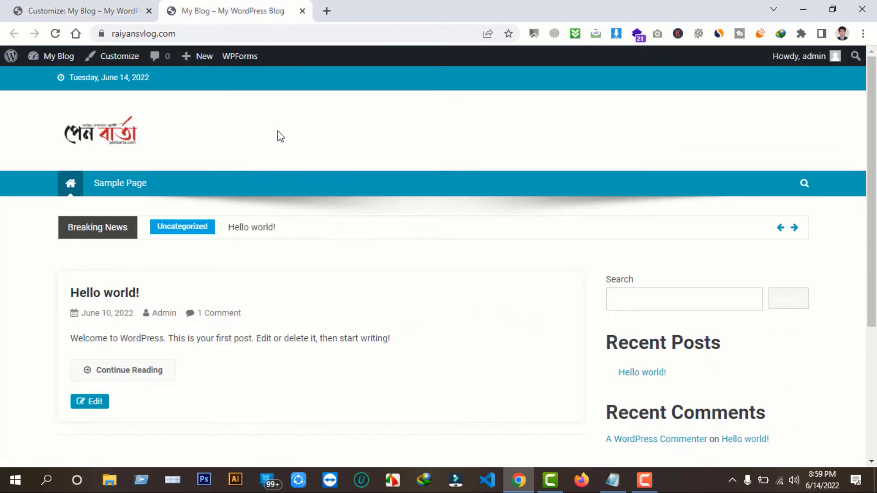
Reopen operaholyday.com in a new tab, then open the Google homepage in another tab
{"action": "left_click", "coordinate": [326, 10]}
{"action": "left_click", "coordinate": [292, 36]}
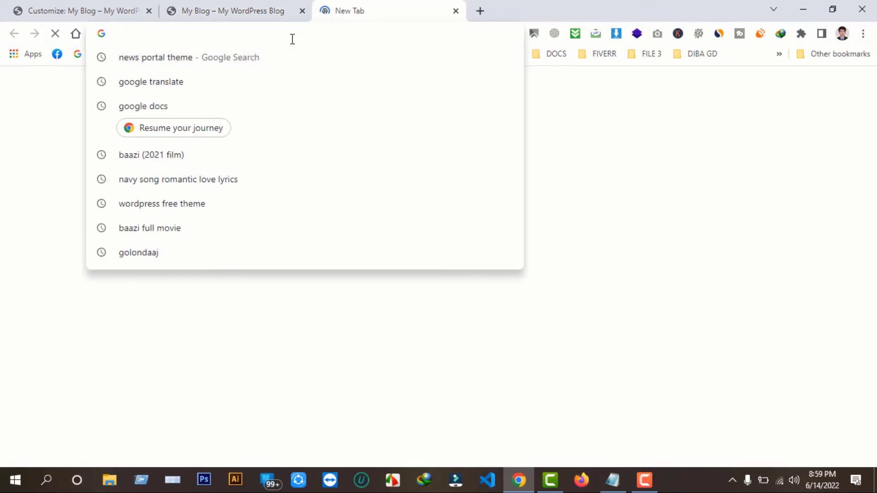
{"action": "type", "text": "ope"}
{"action": "key", "text": "Return"}
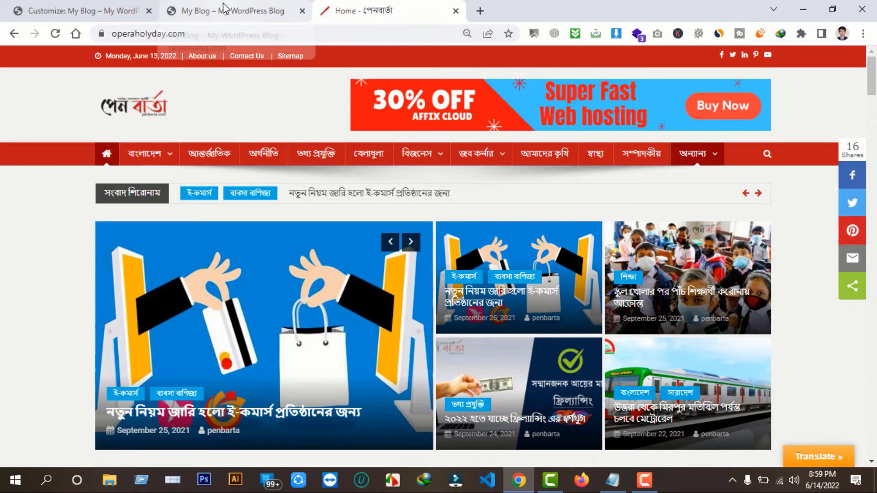
{"action": "left_click", "coordinate": [197, 6]}
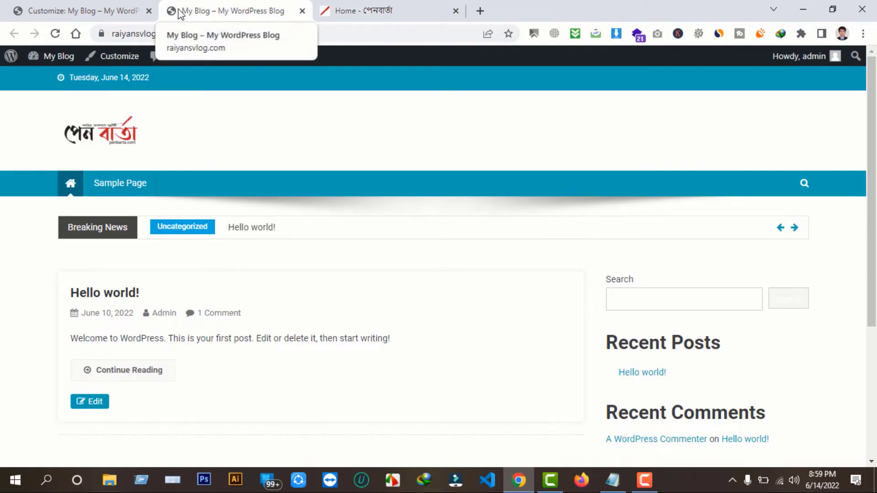
{"action": "left_click", "coordinate": [402, 8]}
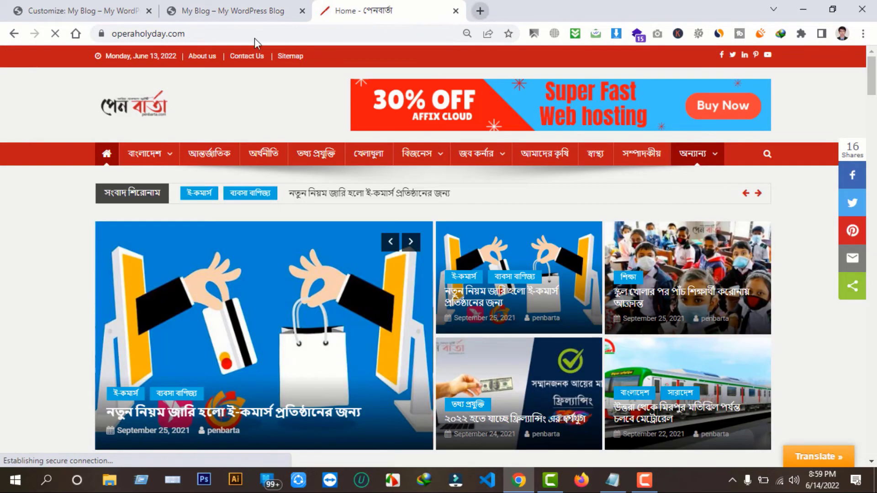
{"action": "left_click", "coordinate": [480, 11]}
{"action": "left_click", "coordinate": [79, 53]}
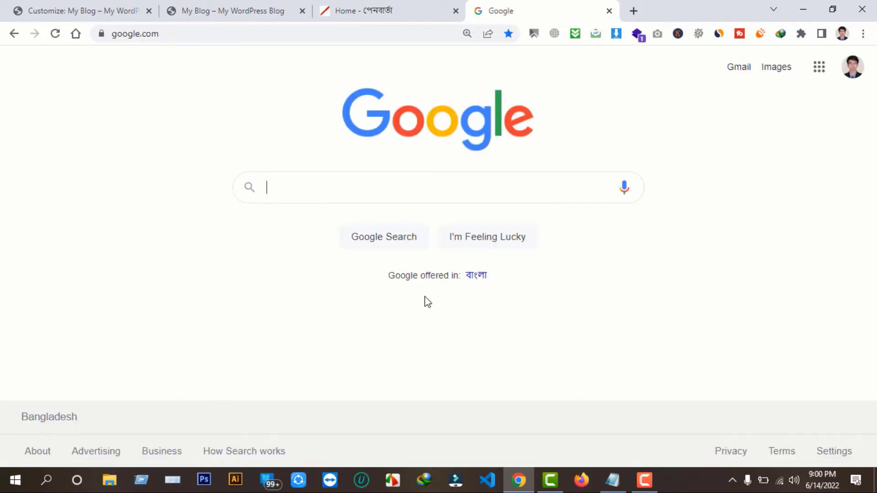
Search Google Images for 'pen' and preview the Blue Ink Pen image
{"action": "type", "text": "pen"}
{"action": "key", "text": "Return"}
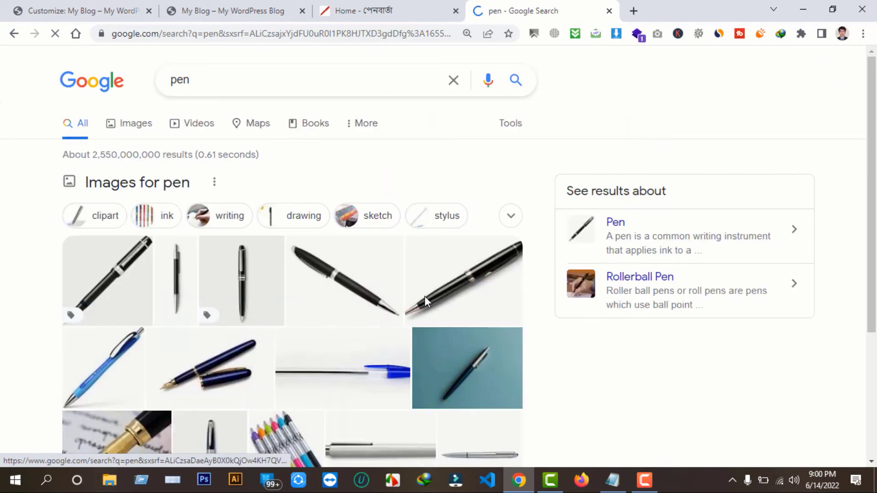
{"action": "left_click", "coordinate": [132, 124]}
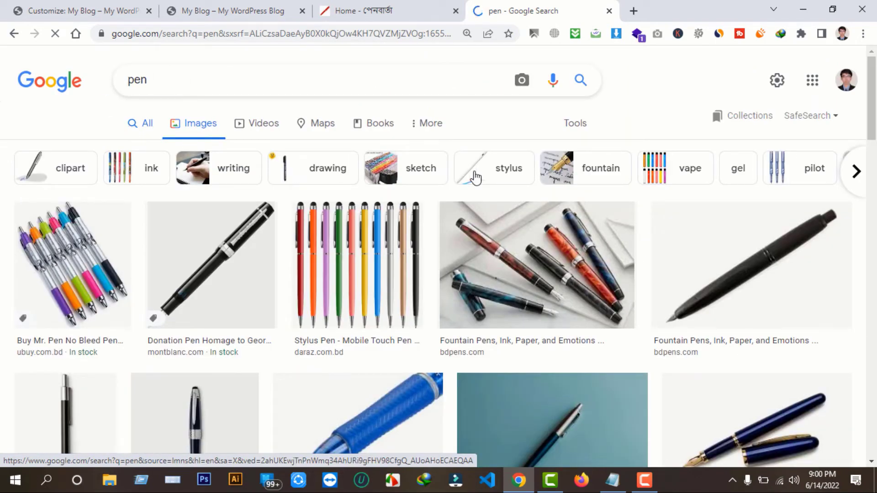
{"action": "scroll", "coordinate": [649, 201], "scroll_direction": "down", "scroll_amount": 4}
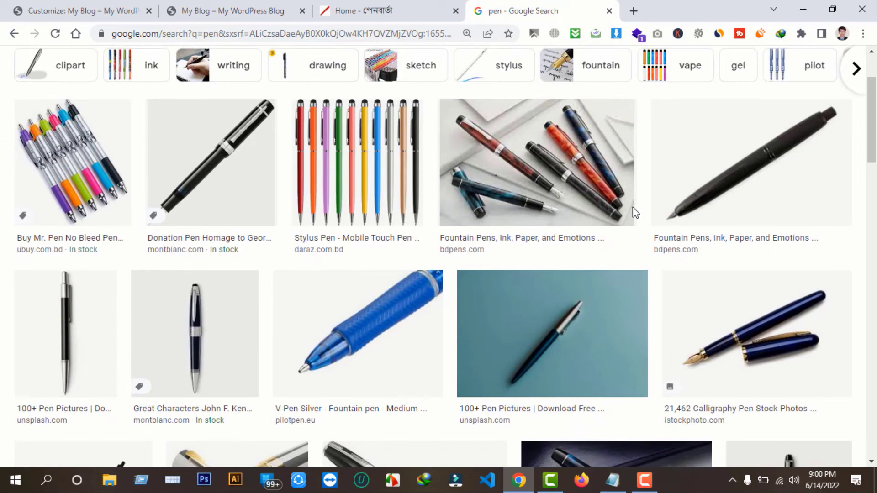
{"action": "scroll", "coordinate": [283, 294], "scroll_direction": "down", "scroll_amount": 1}
{"action": "scroll", "coordinate": [285, 297], "scroll_direction": "down", "scroll_amount": 3}
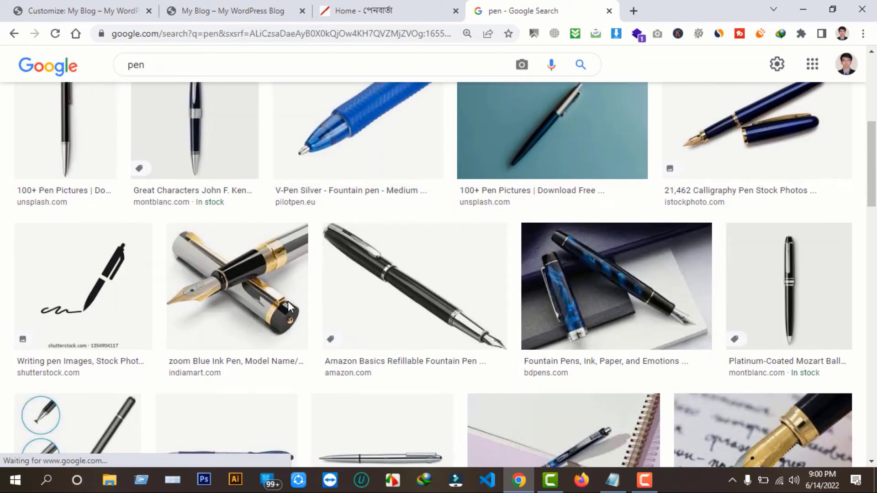
{"action": "scroll", "coordinate": [372, 307], "scroll_direction": "down", "scroll_amount": 3}
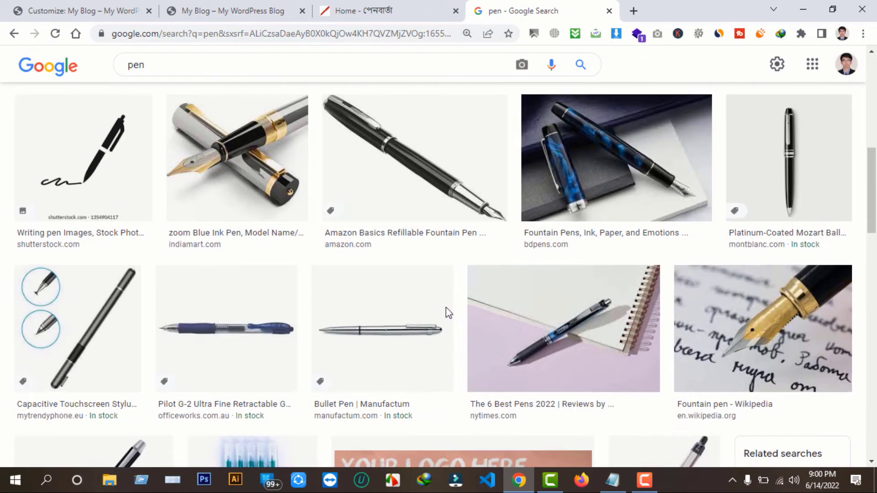
{"action": "scroll", "coordinate": [262, 348], "scroll_direction": "up", "scroll_amount": 5}
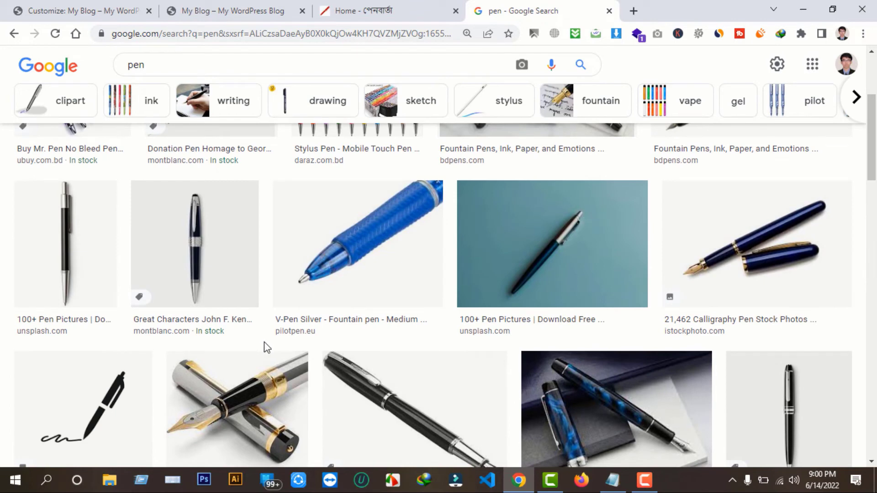
{"action": "scroll", "coordinate": [263, 343], "scroll_direction": "down", "scroll_amount": 1}
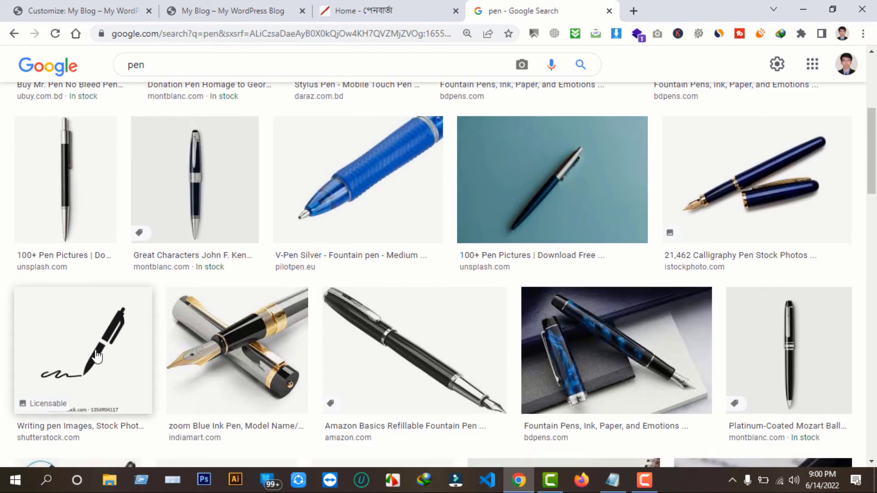
{"action": "scroll", "coordinate": [110, 362], "scroll_direction": "down", "scroll_amount": 1}
{"action": "left_click", "coordinate": [71, 300]}
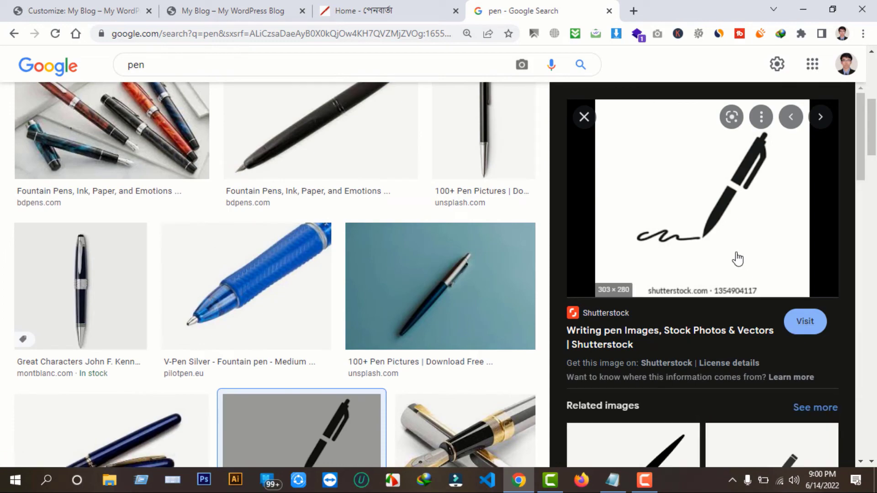
{"action": "scroll", "coordinate": [163, 337], "scroll_direction": "up", "scroll_amount": 2}
{"action": "scroll", "coordinate": [448, 317], "scroll_direction": "down", "scroll_amount": 5}
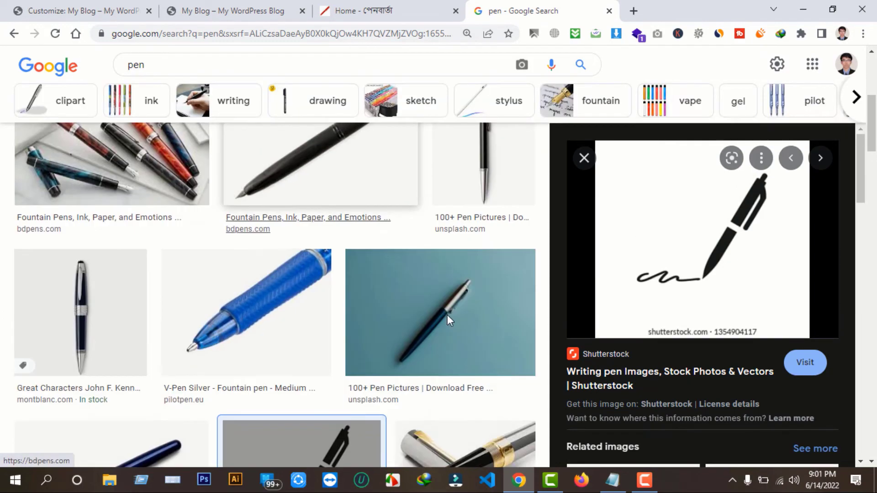
{"action": "scroll", "coordinate": [430, 319], "scroll_direction": "down", "scroll_amount": 2}
{"action": "left_click", "coordinate": [443, 191]}
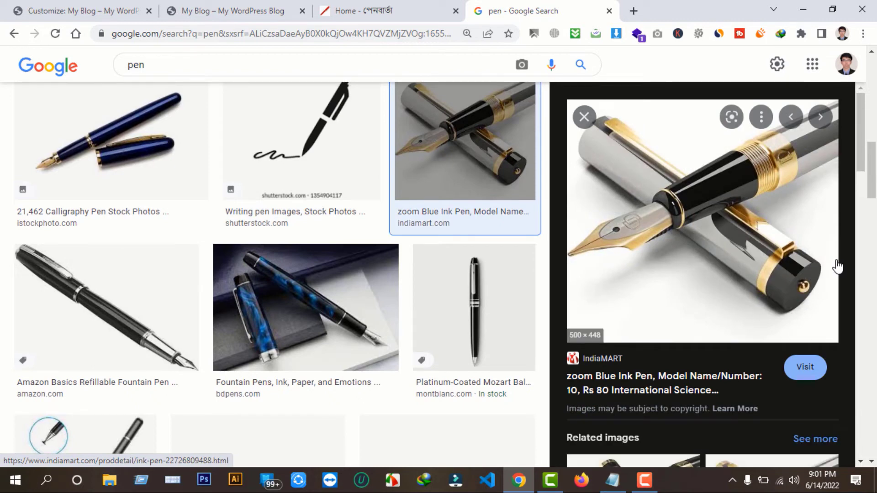
Save the full pen image to the Desktop as ink-pen-500x500.jpg, then close both tabs
{"action": "right_click", "coordinate": [638, 178]}
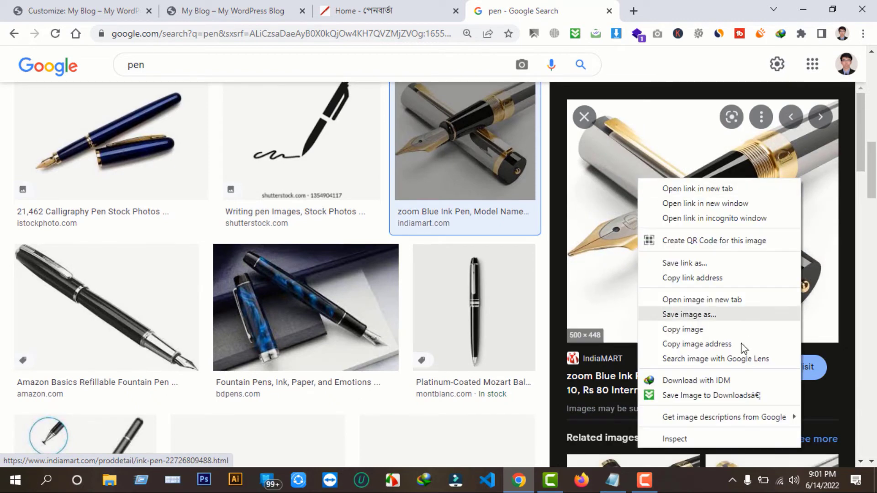
{"action": "left_click", "coordinate": [695, 300]}
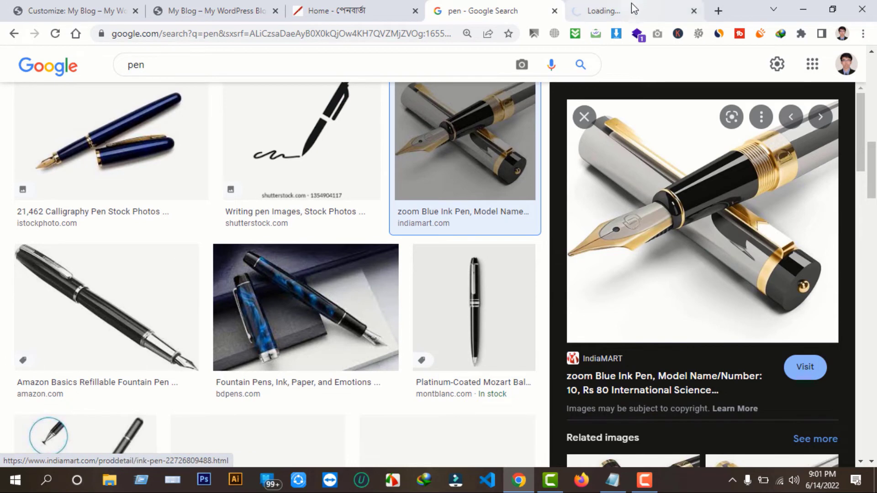
{"action": "left_click", "coordinate": [631, 9]}
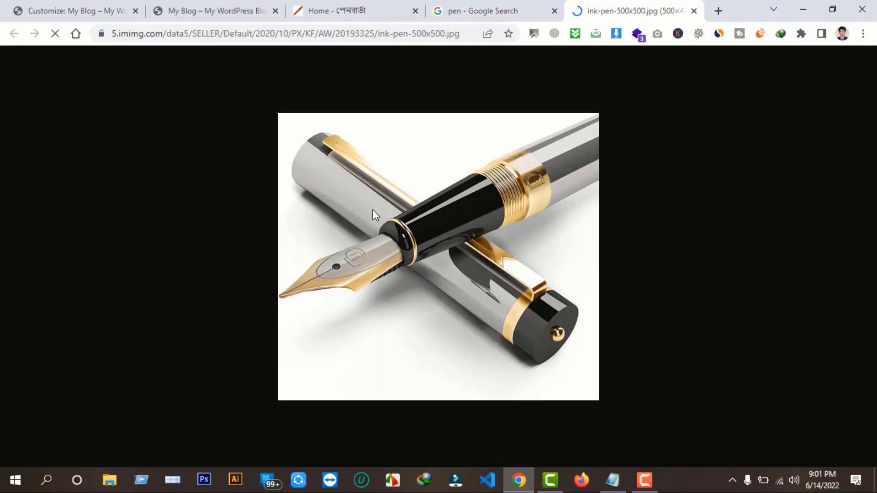
{"action": "right_click", "coordinate": [406, 197]}
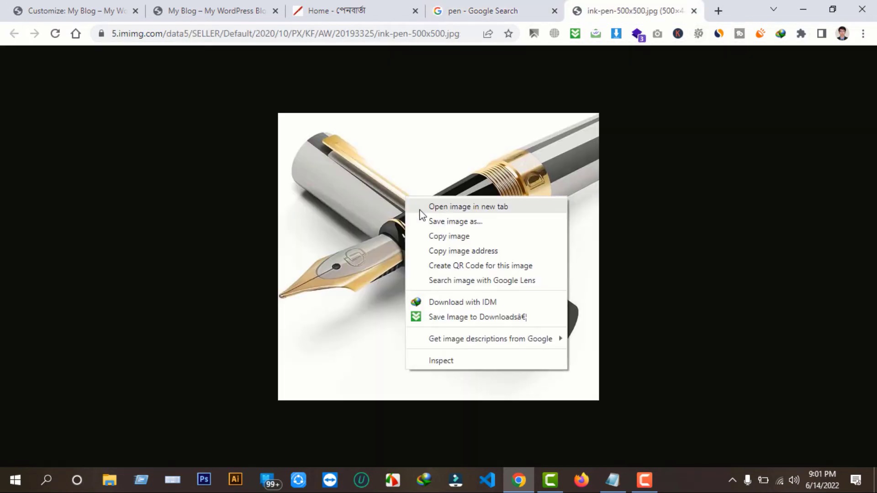
{"action": "left_click", "coordinate": [438, 227]}
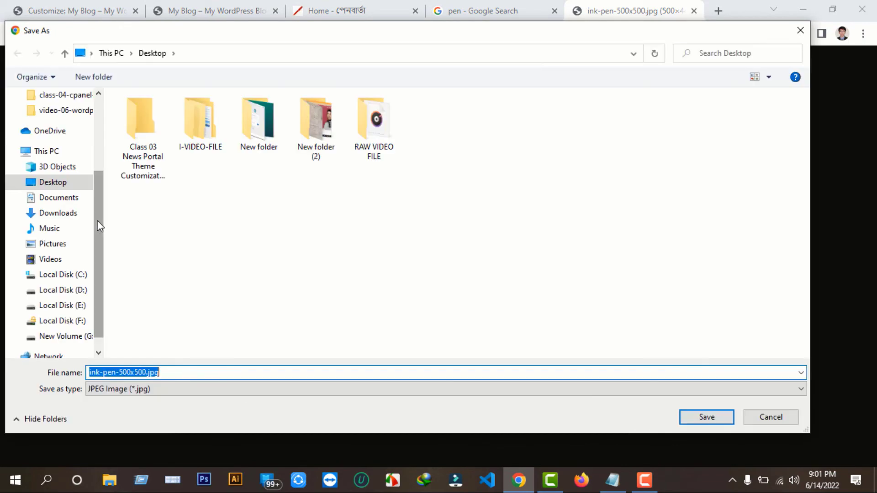
{"action": "left_click_drag", "start_coordinate": [99, 216], "coordinate": [103, 144]}
{"action": "left_click", "coordinate": [69, 120]}
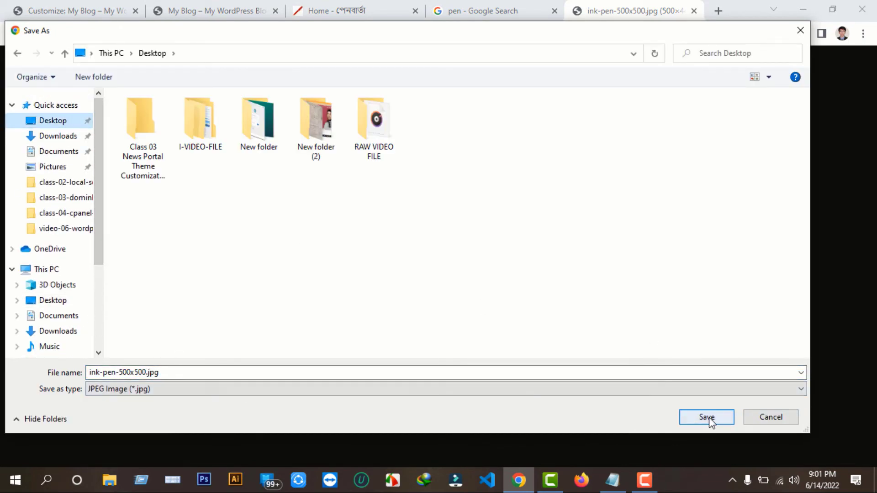
{"action": "left_click", "coordinate": [709, 418]}
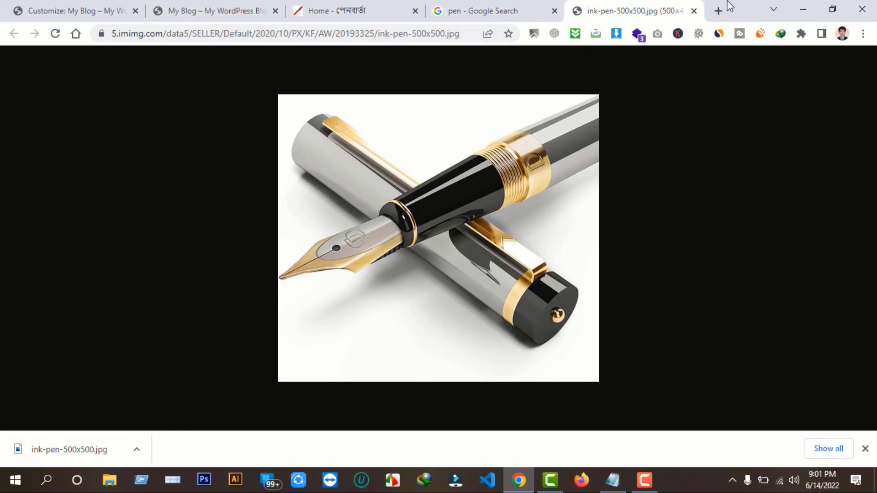
{"action": "left_click", "coordinate": [694, 11]}
{"action": "left_click", "coordinate": [555, 10]}
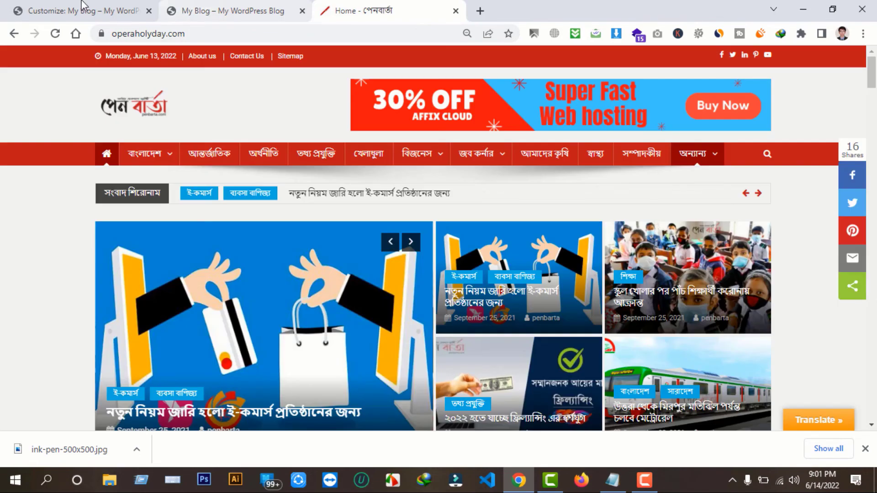
Minimize Chrome and open ink-pen-500x500.jpg from the Desktop in Paint using Edit
{"action": "left_click", "coordinate": [66, 12]}
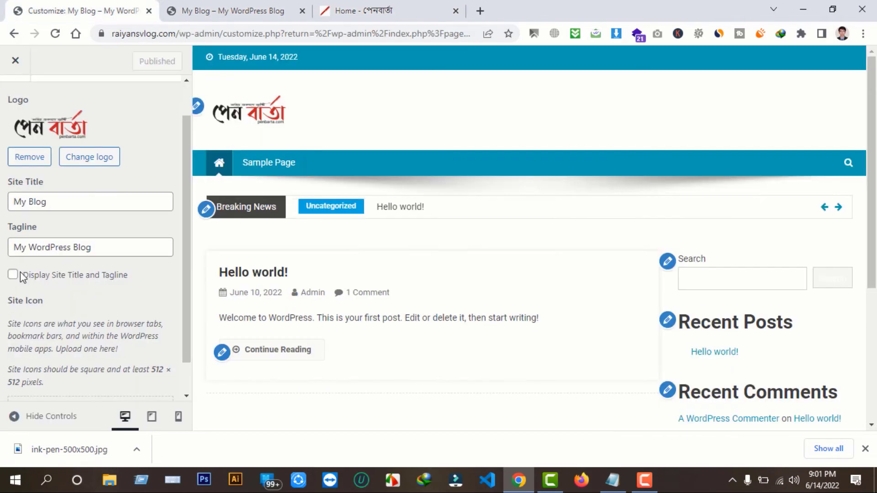
{"action": "scroll", "coordinate": [101, 381], "scroll_direction": "down", "scroll_amount": 1}
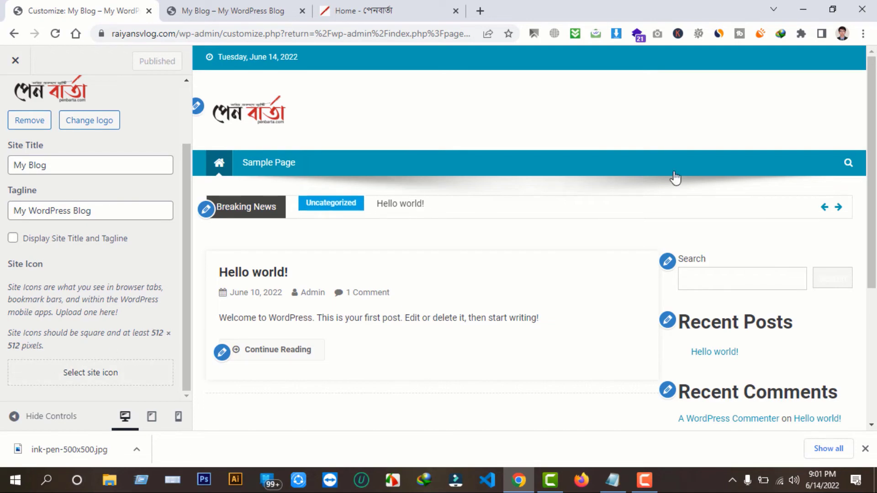
{"action": "left_click", "coordinate": [803, 9]}
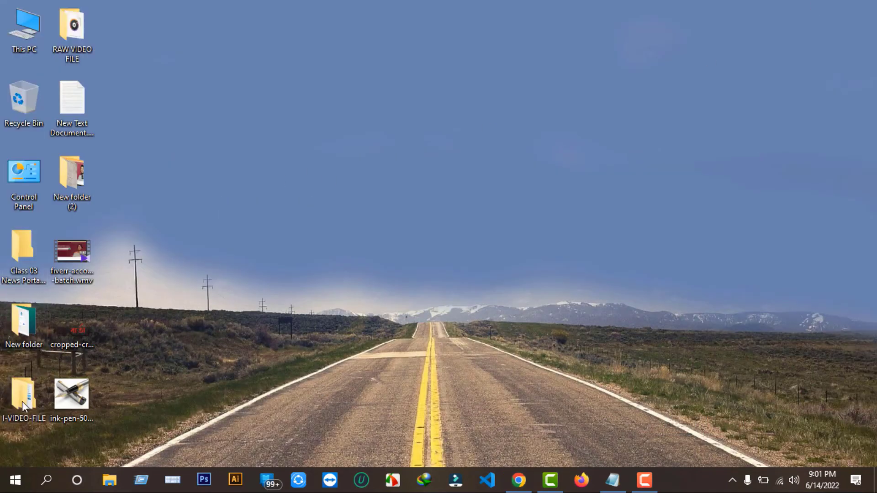
{"action": "left_click", "coordinate": [78, 399]}
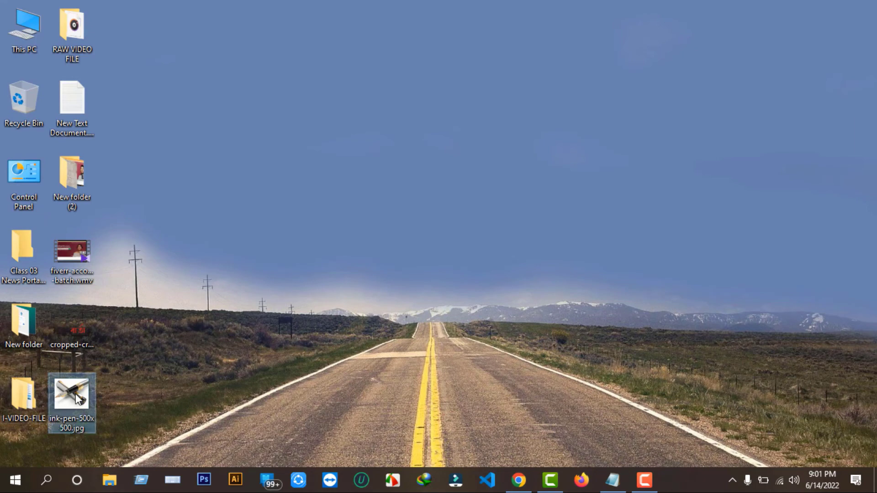
{"action": "right_click", "coordinate": [78, 399]}
{"action": "left_click", "coordinate": [119, 104]}
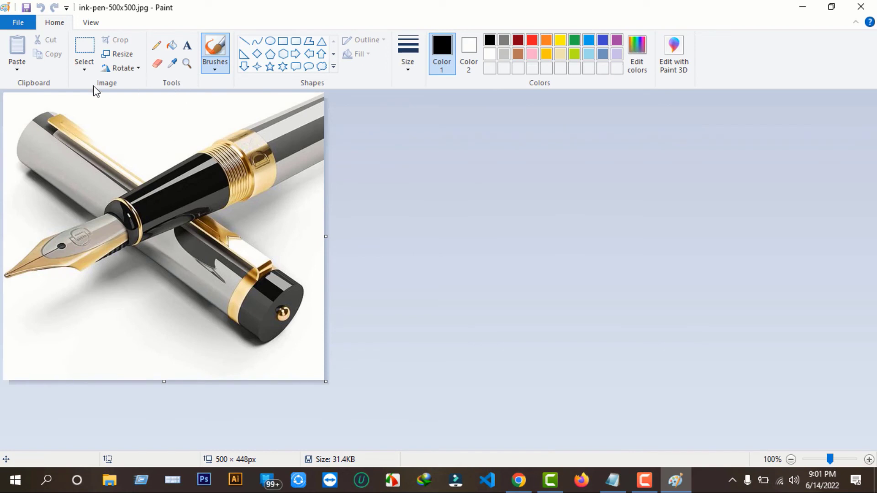
Resize the pen image to 512 × 512 pixels with aspect ratio unlocked
{"action": "left_click", "coordinate": [114, 54]}
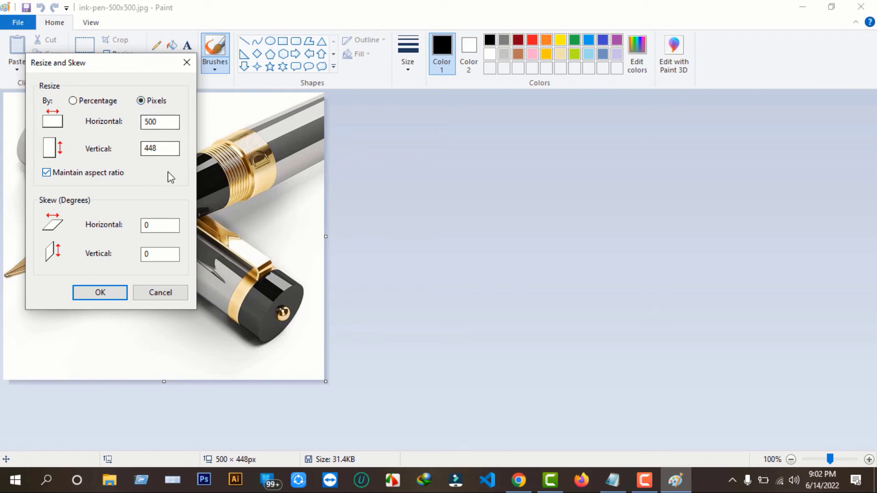
{"action": "left_click", "coordinate": [71, 176]}
{"action": "double_click", "coordinate": [166, 121]}
{"action": "type", "text": "512"}
{"action": "double_click", "coordinate": [157, 148]}
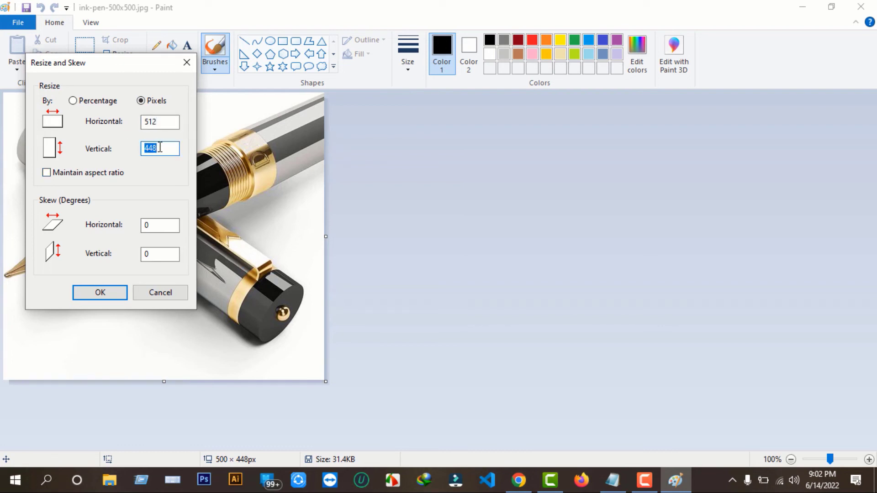
{"action": "type", "text": "512"}
{"action": "left_click", "coordinate": [101, 291]}
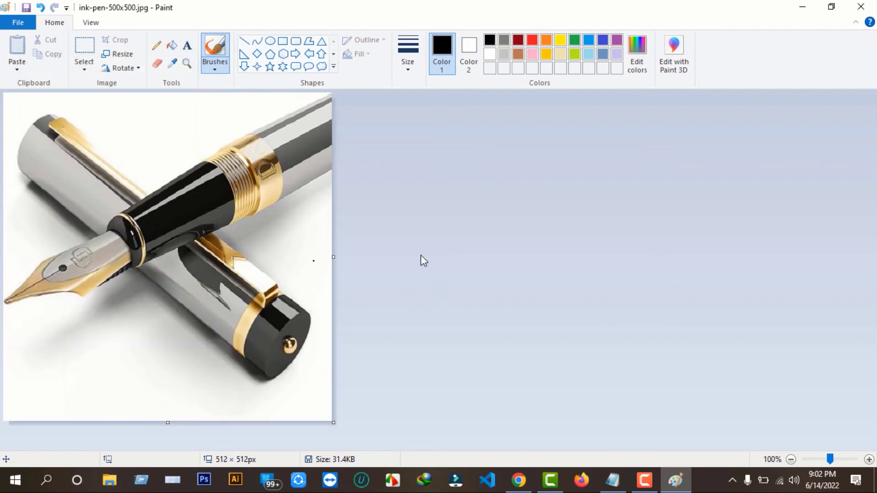
{"action": "key", "text": "alt+Tab"}
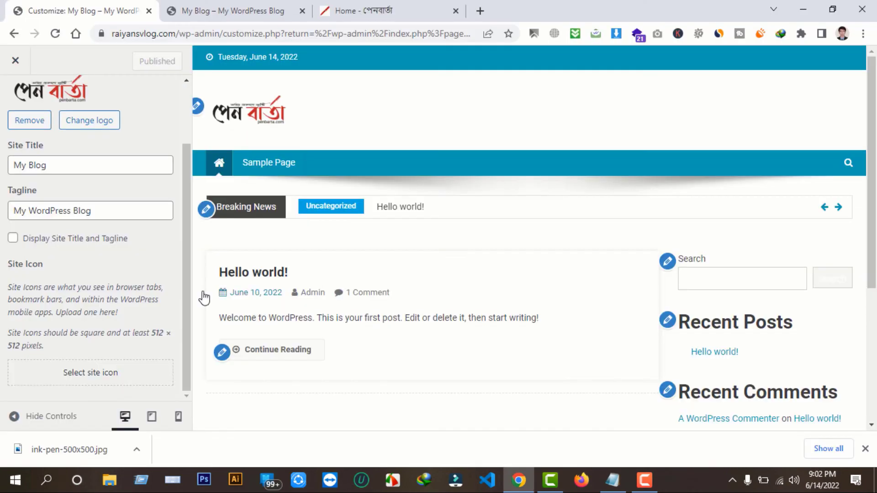
Upload ink-pen-500x500.jpg and set it as the site icon in the Customizer
{"action": "left_click", "coordinate": [93, 377]}
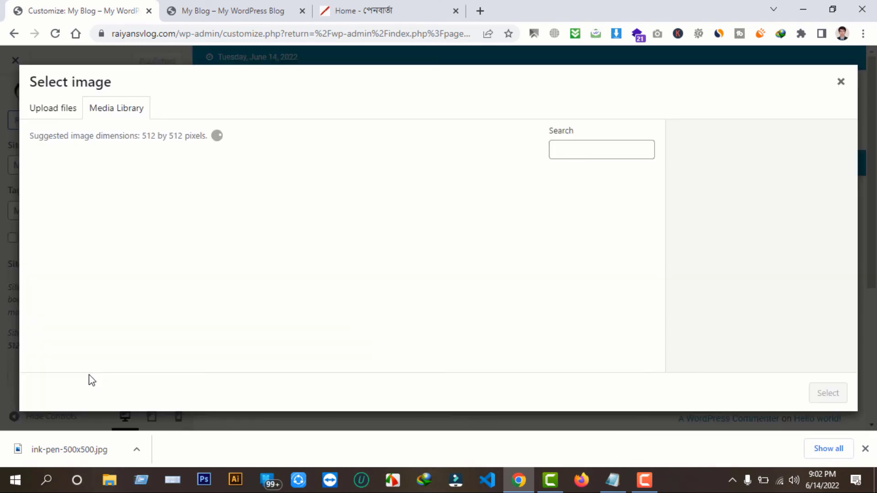
{"action": "left_click", "coordinate": [65, 117]}
{"action": "left_click", "coordinate": [426, 274]}
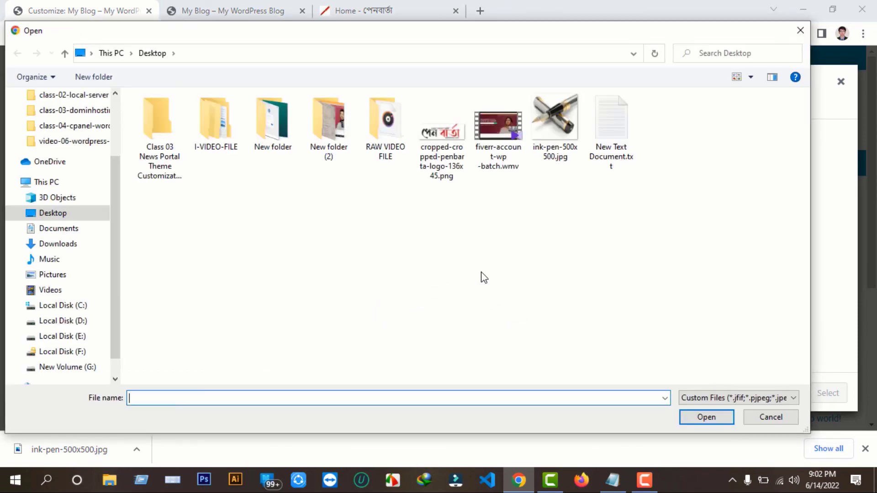
{"action": "left_click", "coordinate": [556, 120]}
{"action": "left_click", "coordinate": [707, 416]}
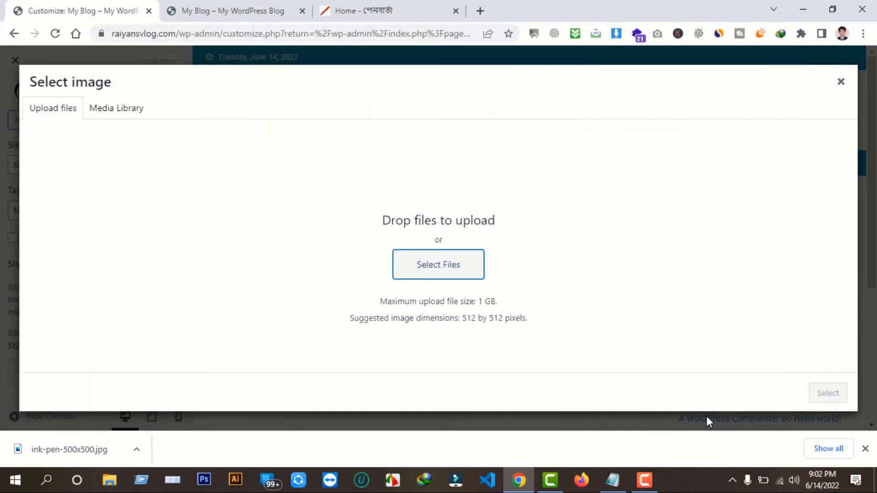
{"action": "left_click", "coordinate": [866, 449]}
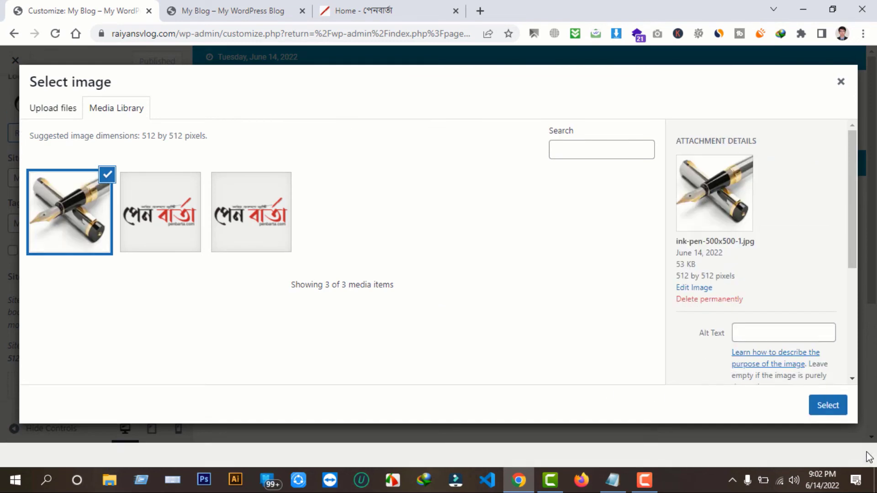
{"action": "left_click", "coordinate": [827, 429]}
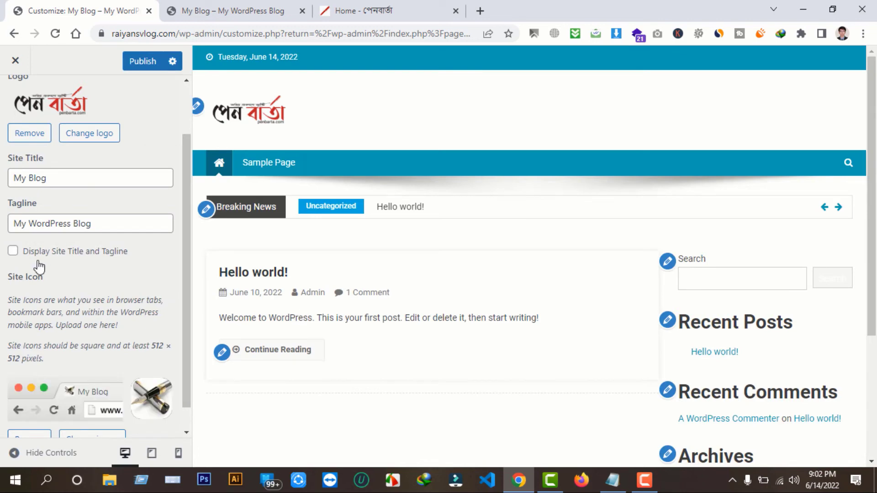
Publish the pen site icon, close the extra Home tab, and return to the Customize: My Blog tab
{"action": "scroll", "coordinate": [142, 402], "scroll_direction": "down", "scroll_amount": 1}
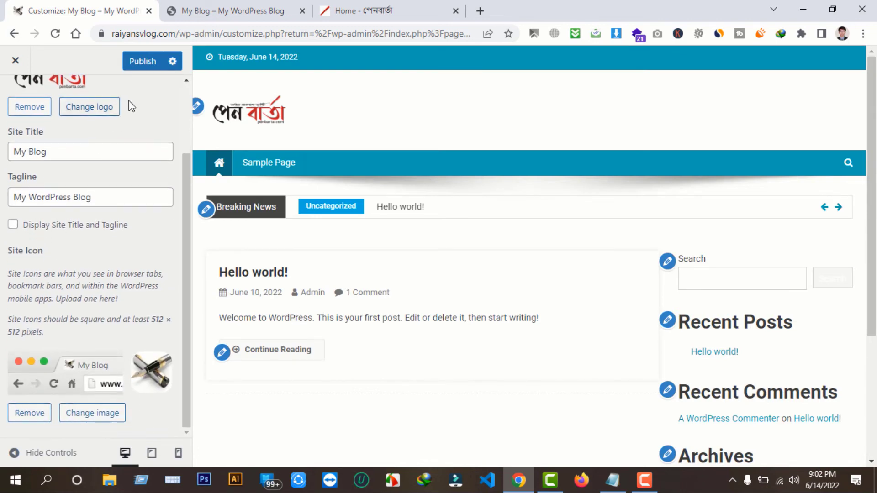
{"action": "left_click", "coordinate": [146, 63]}
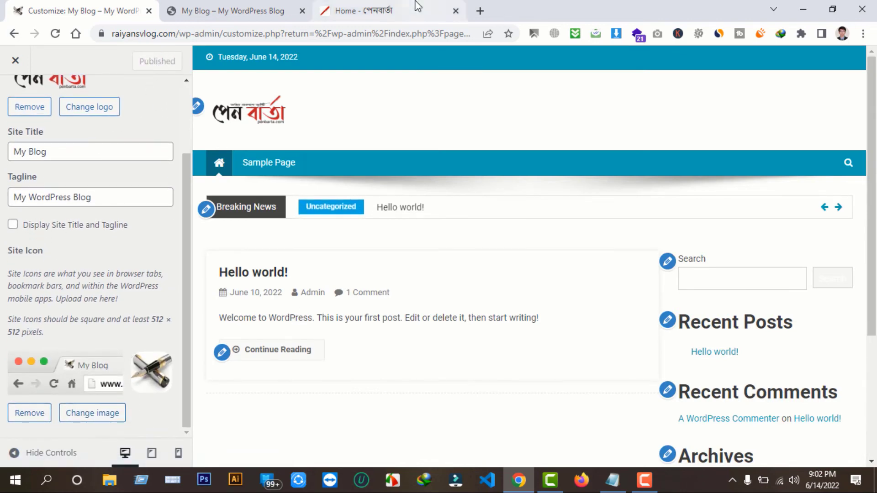
{"action": "left_click", "coordinate": [415, 10]}
{"action": "left_click", "coordinate": [260, 12]}
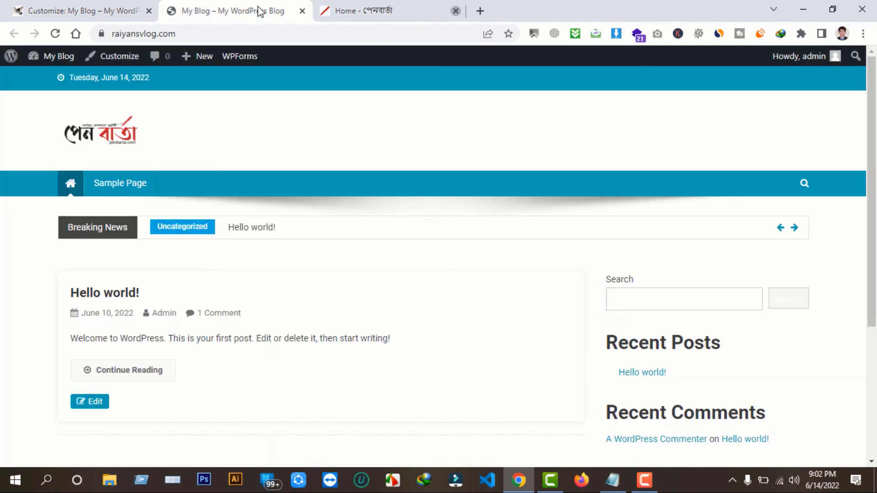
{"action": "left_click", "coordinate": [456, 11]}
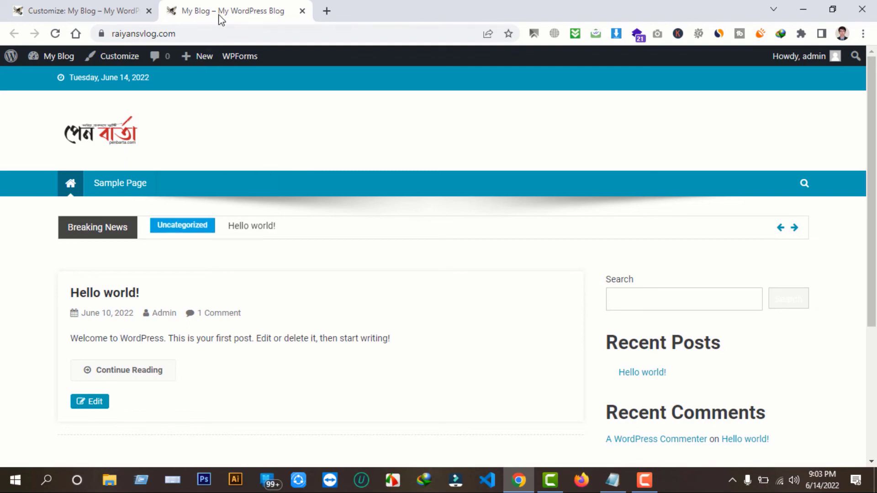
{"action": "left_click", "coordinate": [88, 8]}
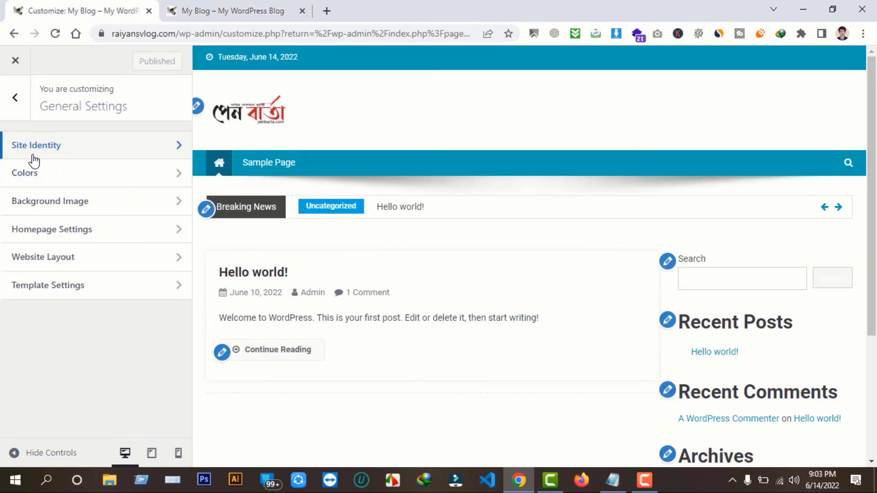
Set the Theme Color under General Settings > Colors to red #dd3333 and publish it
{"action": "left_click", "coordinate": [15, 97]}
{"action": "left_click", "coordinate": [109, 247]}
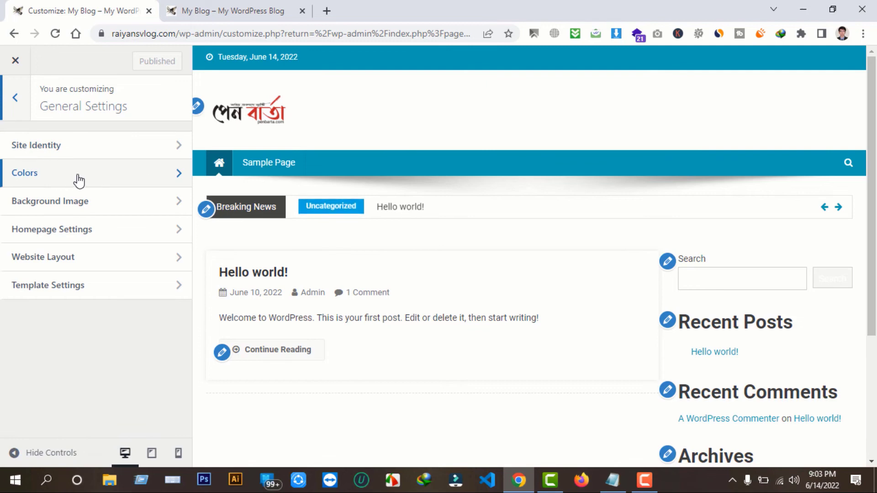
{"action": "left_click", "coordinate": [79, 179]}
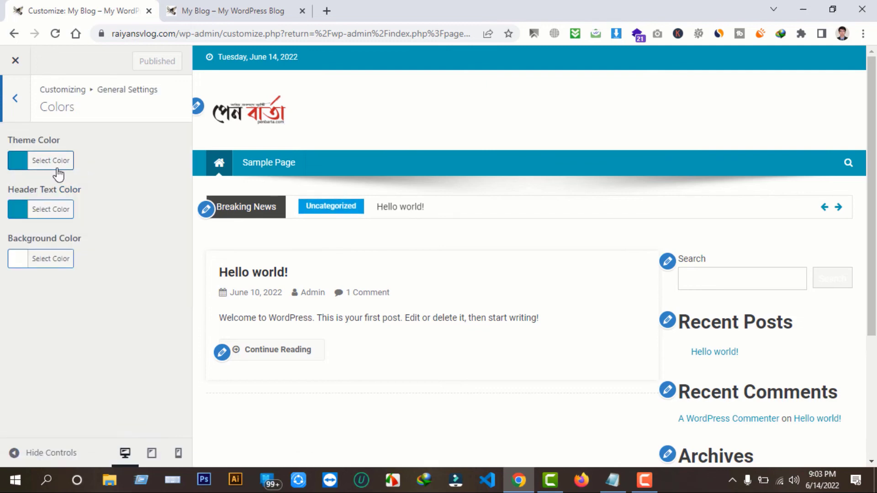
{"action": "left_click", "coordinate": [19, 167]}
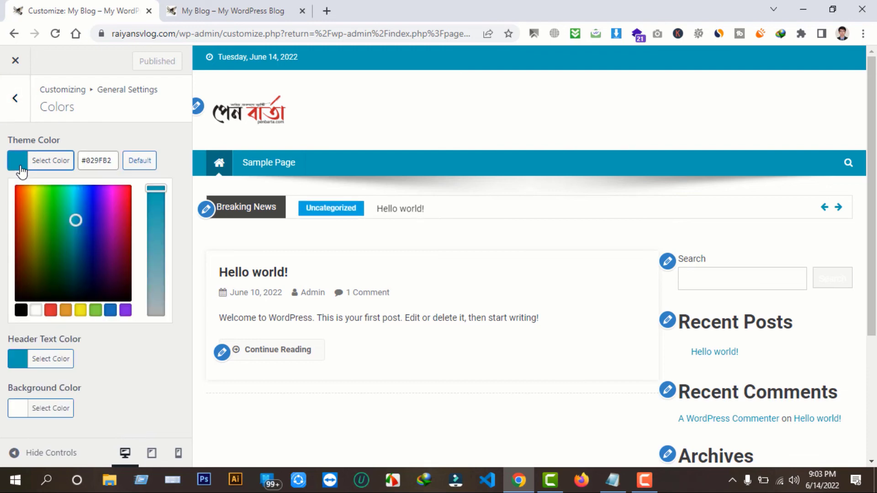
{"action": "left_click", "coordinate": [52, 310]}
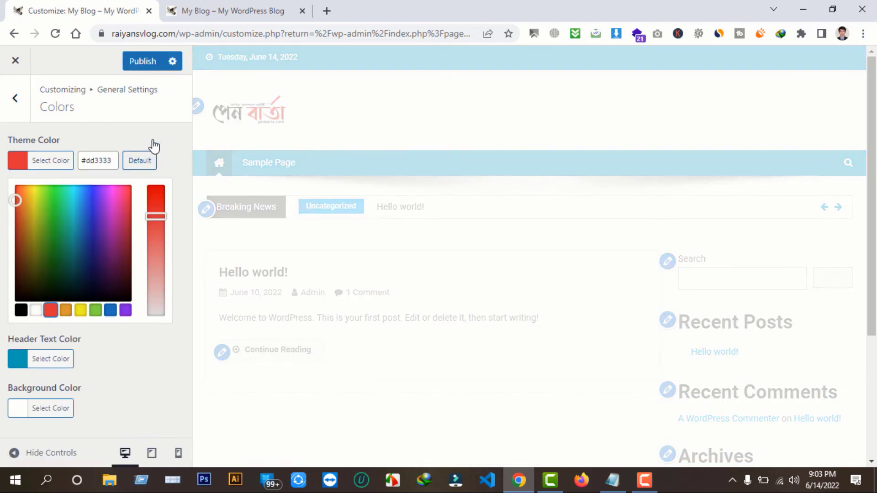
{"action": "left_click", "coordinate": [156, 144]}
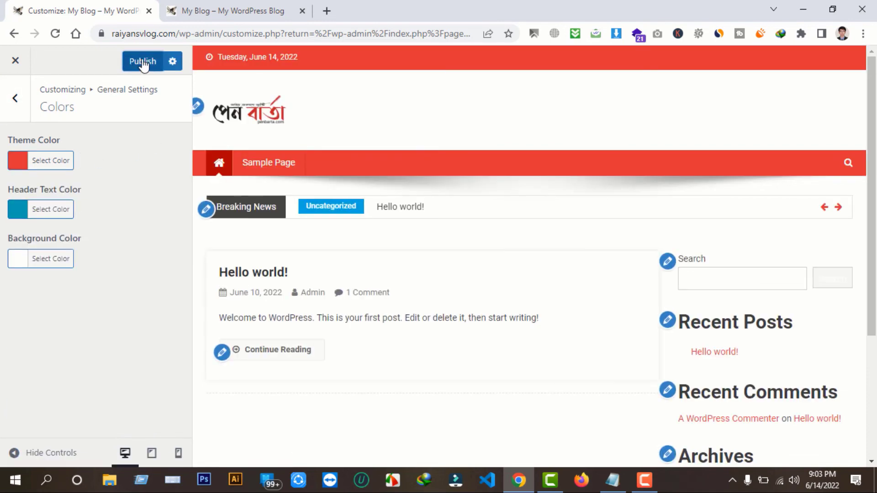
{"action": "left_click", "coordinate": [143, 62]}
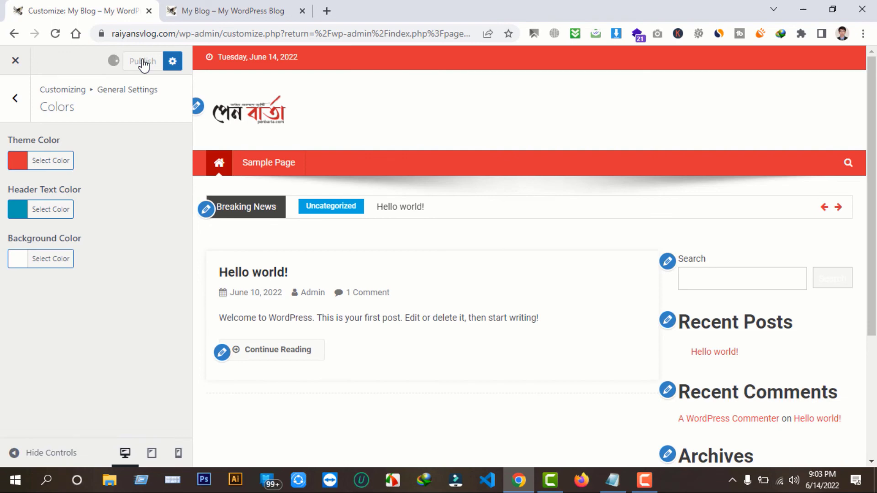
{"action": "left_click", "coordinate": [16, 101]}
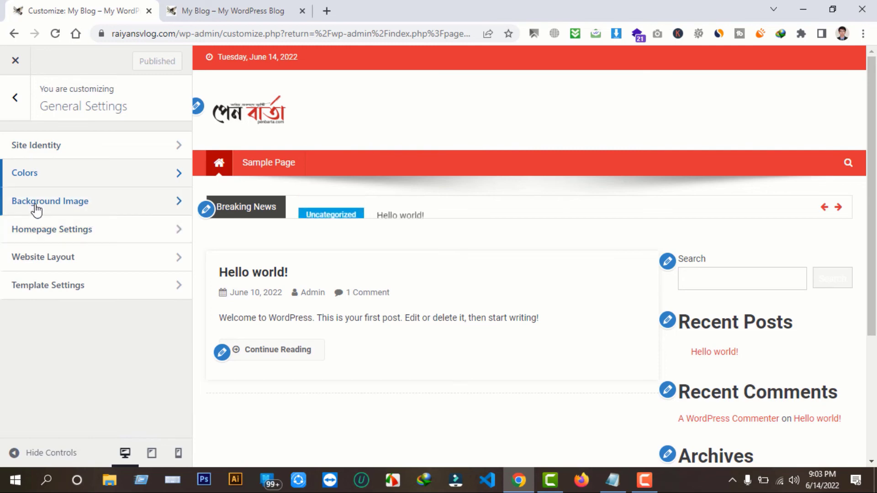
Review the Background Image and Homepage Settings panels, then open Website Layout
{"action": "left_click", "coordinate": [118, 209]}
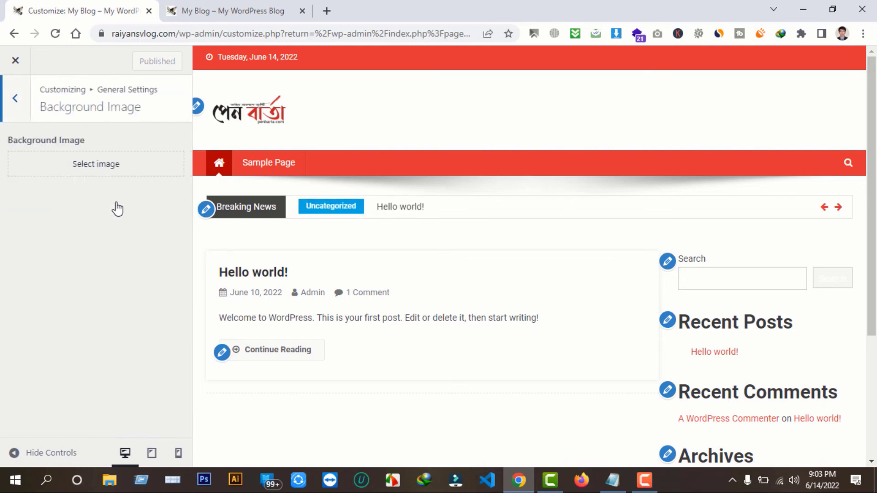
{"action": "left_click", "coordinate": [20, 103]}
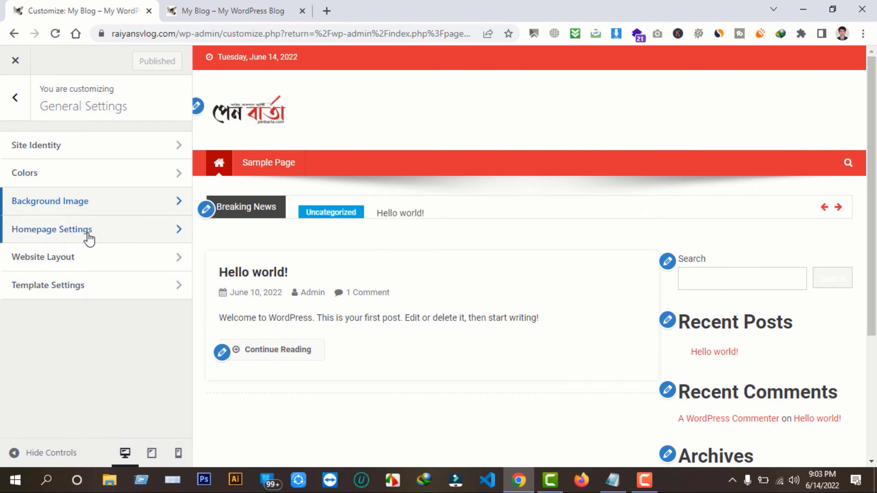
{"action": "left_click", "coordinate": [103, 233]}
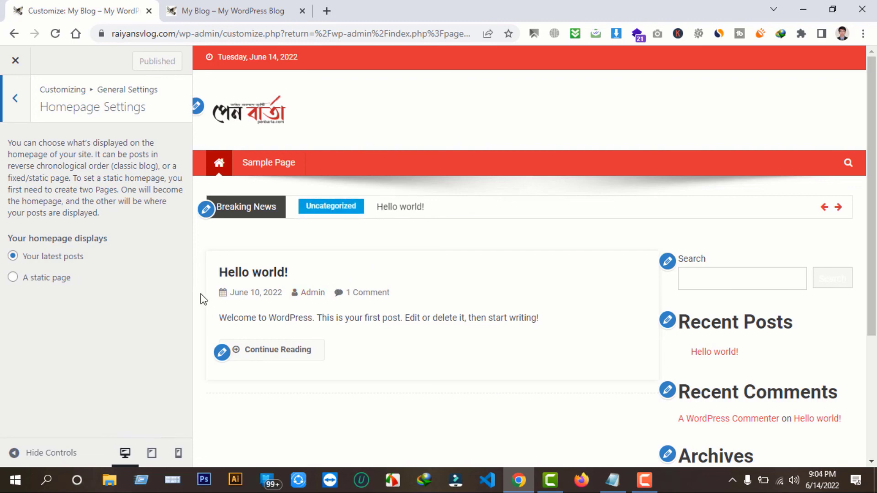
{"action": "left_click", "coordinate": [22, 115]}
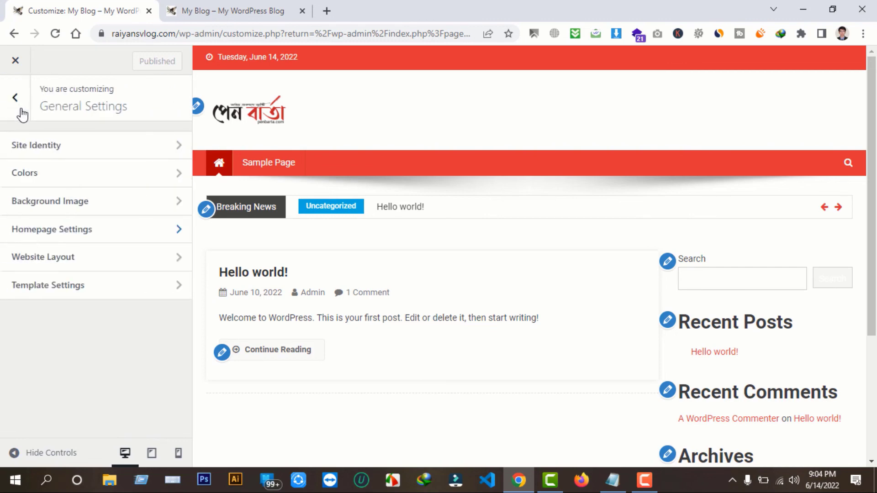
{"action": "left_click", "coordinate": [88, 263]}
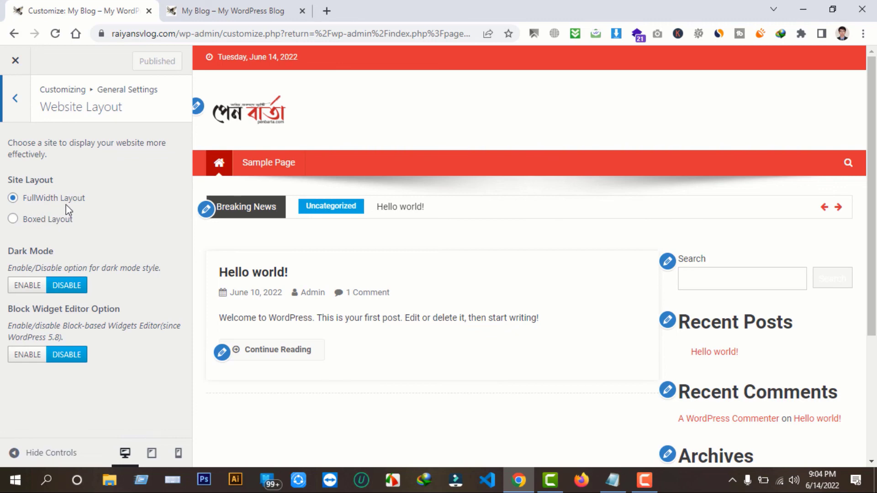
{"action": "left_click", "coordinate": [233, 10]}
{"action": "scroll", "coordinate": [521, 210], "scroll_direction": "down", "scroll_amount": 1}
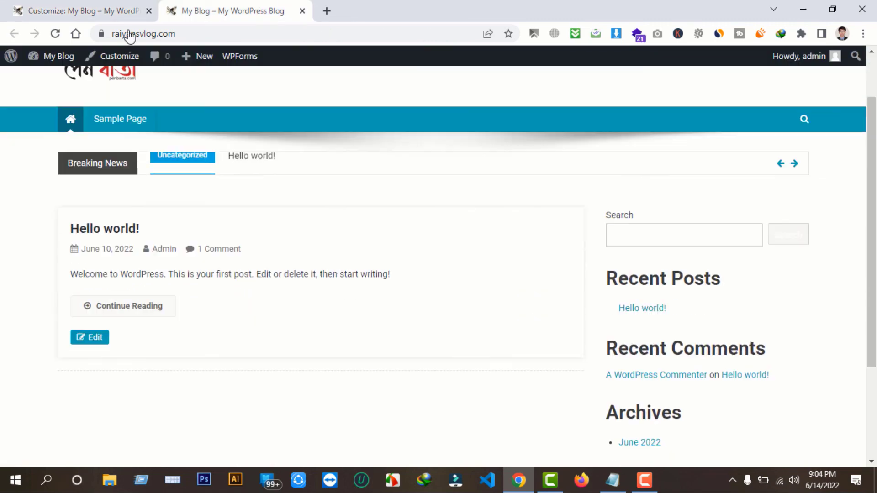
{"action": "left_click", "coordinate": [91, 5]}
{"action": "left_click", "coordinate": [249, 8]}
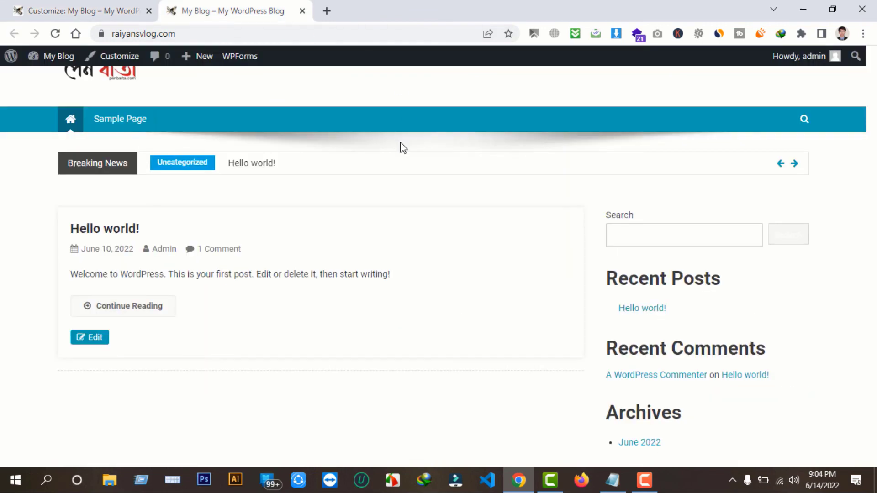
{"action": "scroll", "coordinate": [580, 256], "scroll_direction": "up", "scroll_amount": 2}
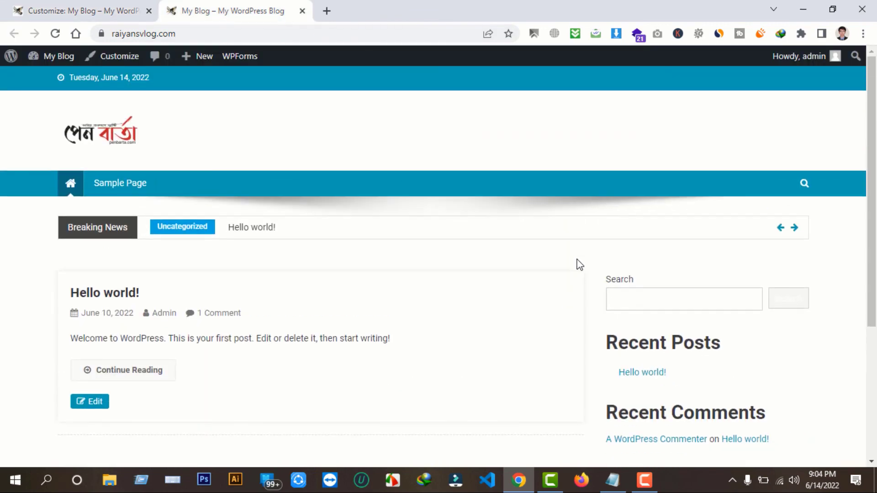
{"action": "left_click", "coordinate": [132, 7]}
{"action": "left_click", "coordinate": [13, 219]}
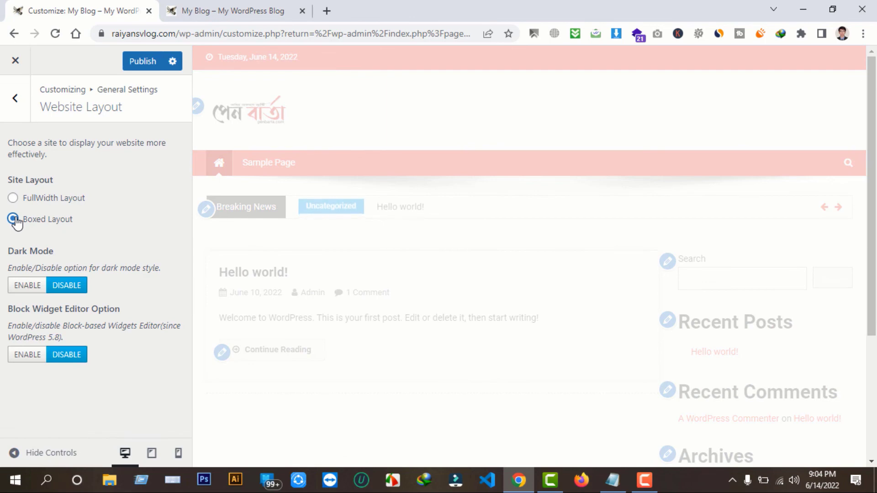
{"action": "left_click", "coordinate": [247, 12]}
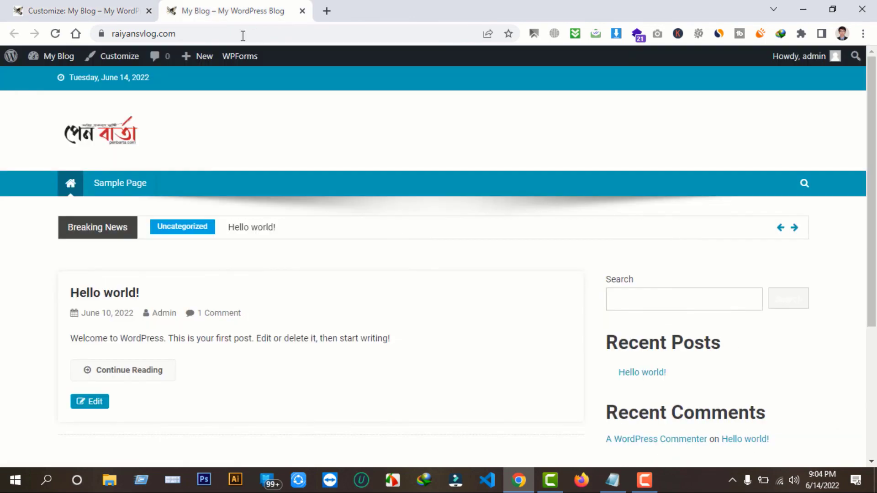
{"action": "left_click", "coordinate": [119, 10]}
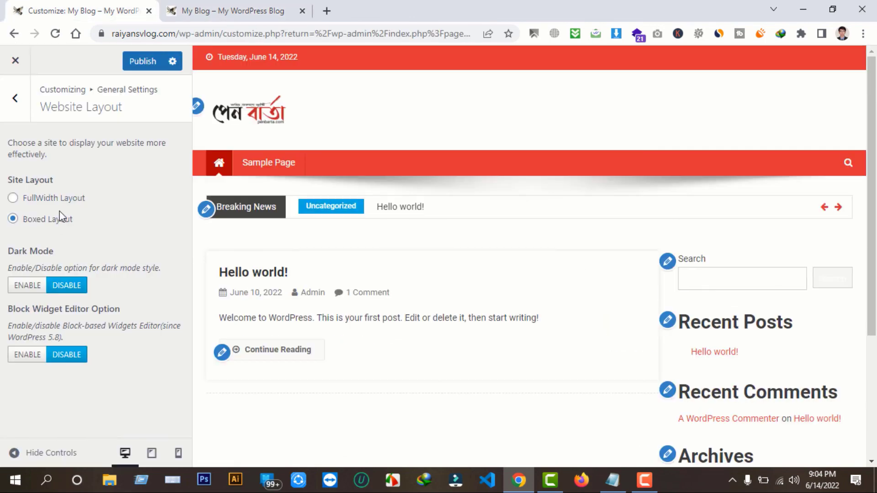
{"action": "left_click", "coordinate": [13, 200]}
Leave Website Layout, look at Template Settings, then return to the top-level customizer sections
{"action": "left_click", "coordinate": [17, 112]}
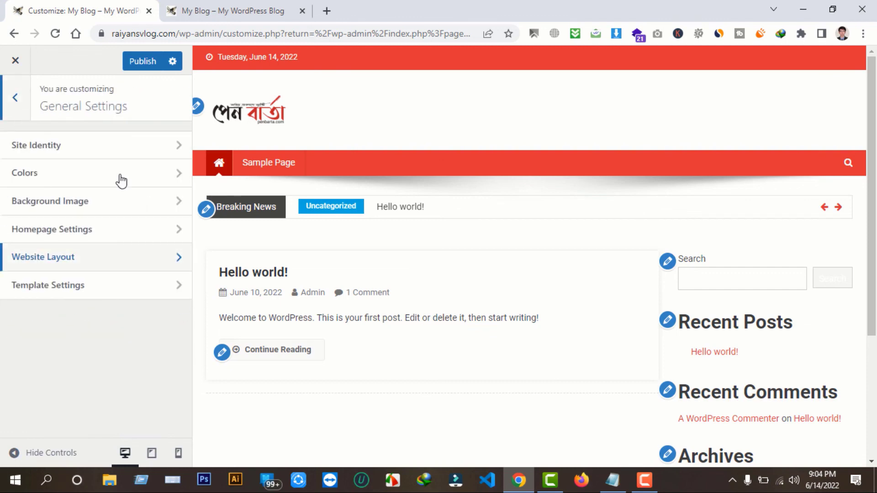
{"action": "left_click", "coordinate": [70, 291]}
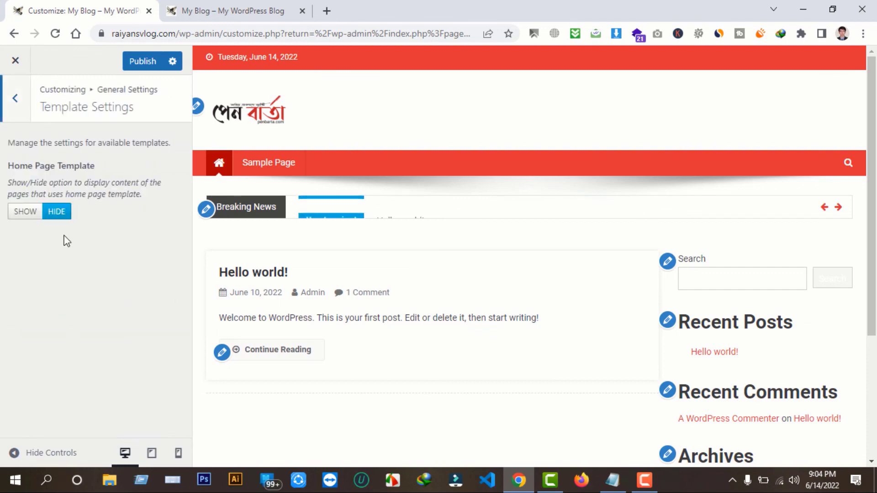
{"action": "left_click", "coordinate": [18, 105]}
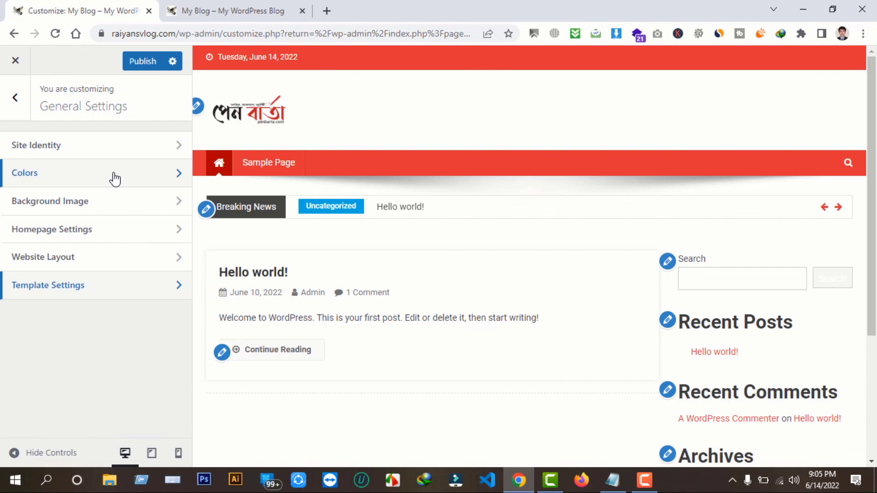
{"action": "key", "text": "Escape"}
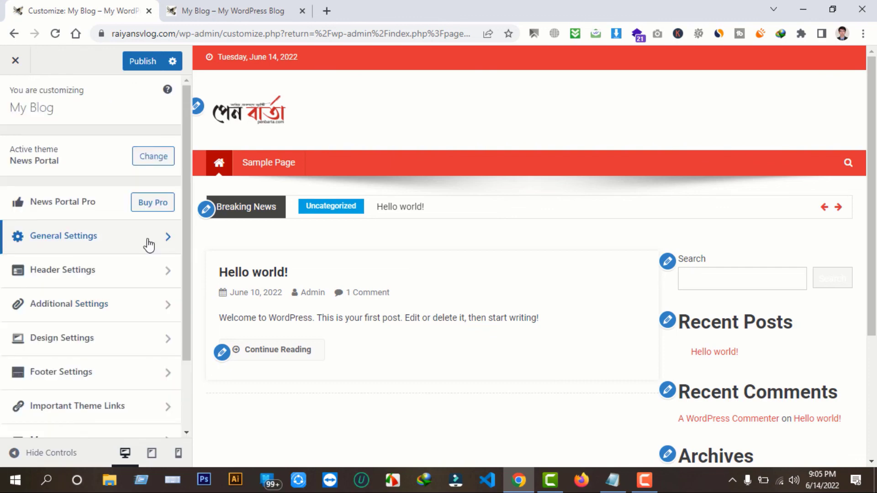